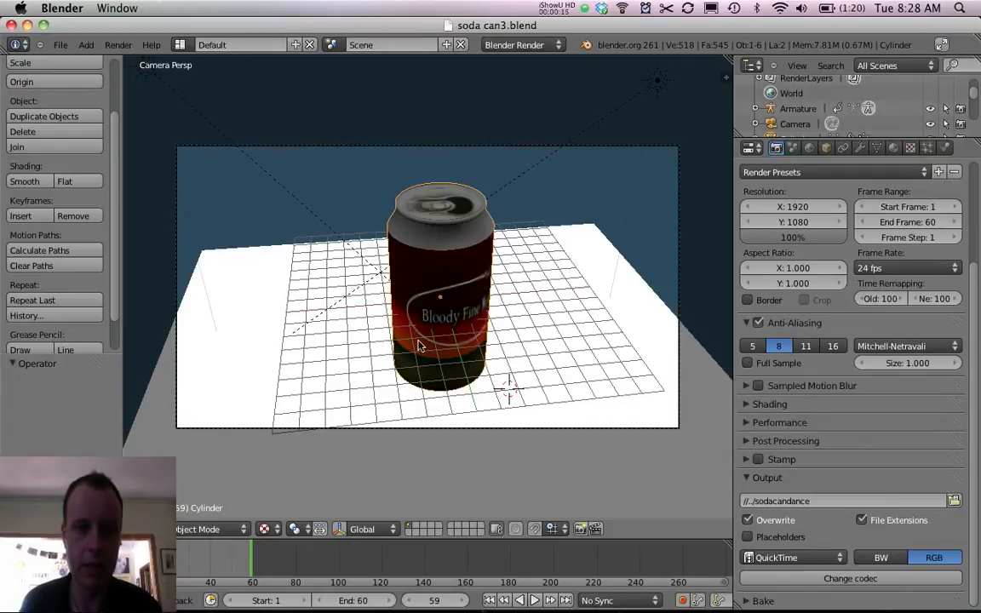
Move the playhead to frame 0 and split the 3D view, making the new upper area a DopeSheet.
left_click_drag(249, 553, 126, 569)
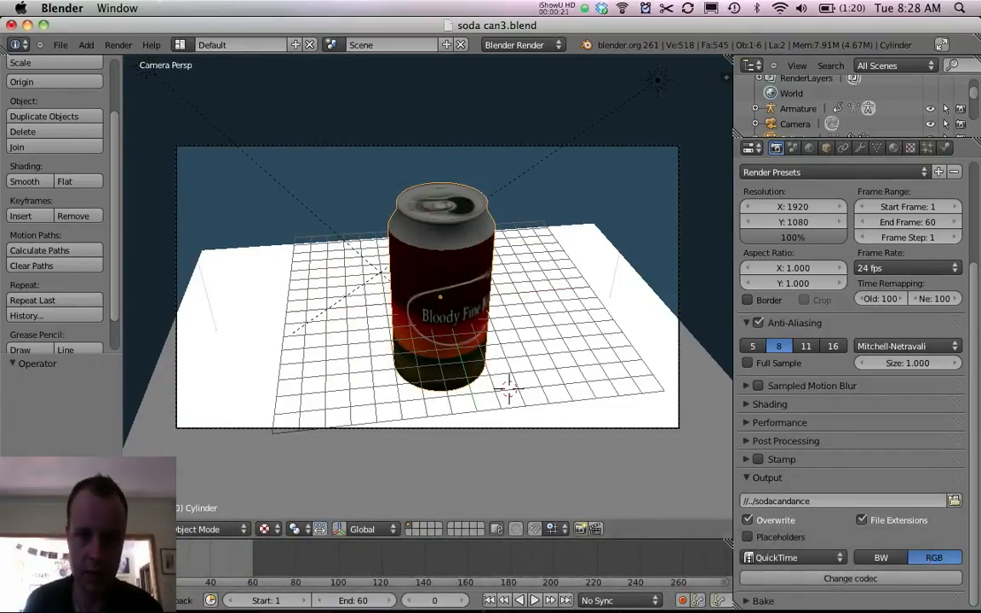
left_click_drag(728, 60, 511, 232)
left_click(23, 234)
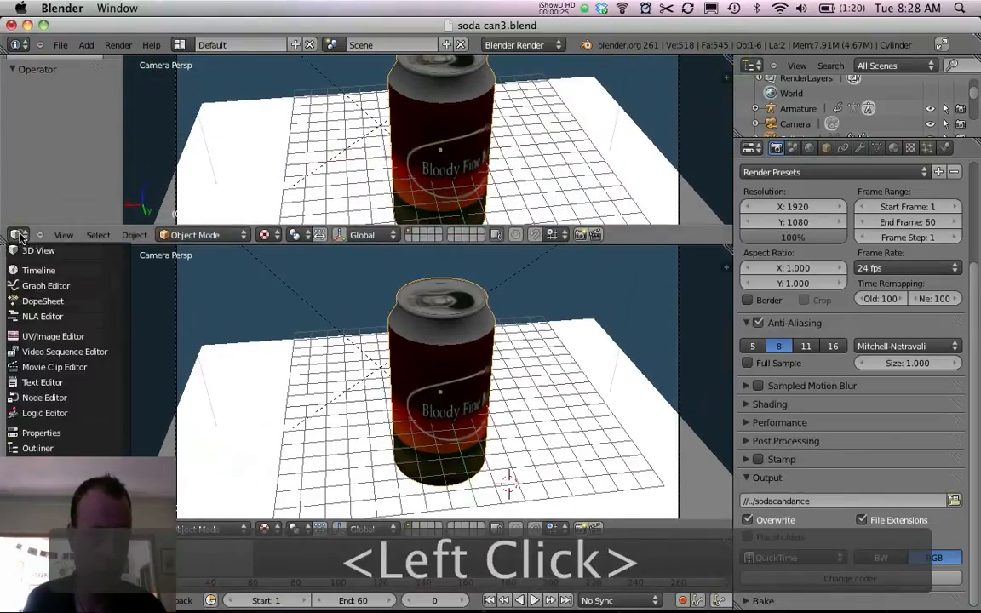
left_click(43, 301)
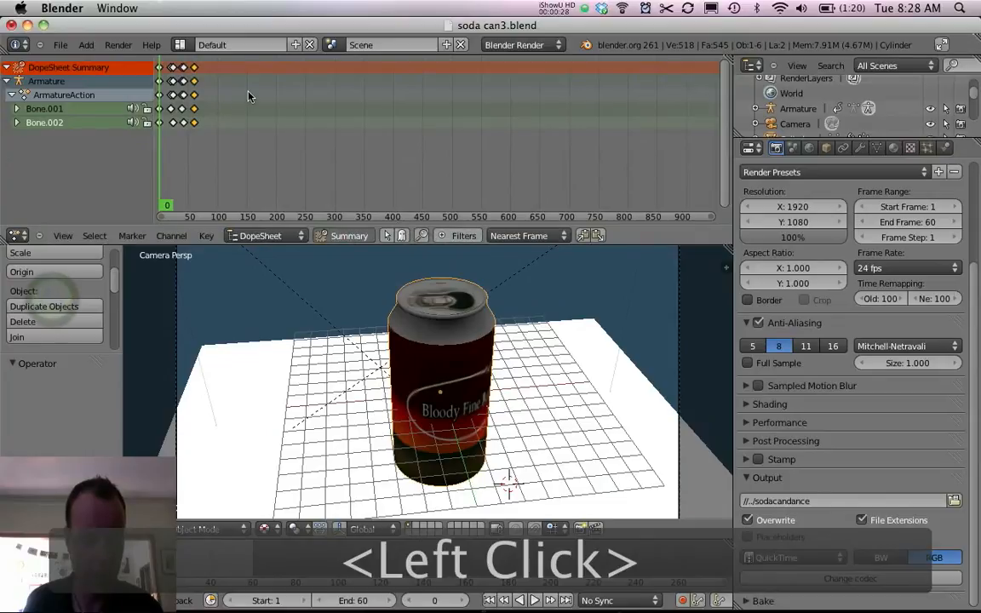
Delete all keyframes of the armature's action in the DopeSheet.
key("a")
key("a")
key("x")
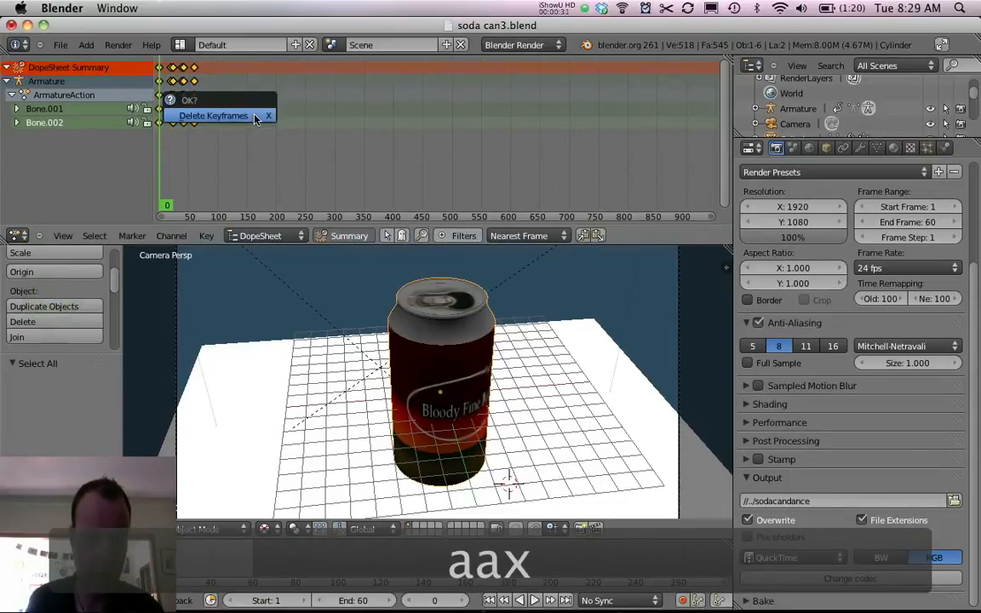
left_click(246, 117)
right_click(245, 114)
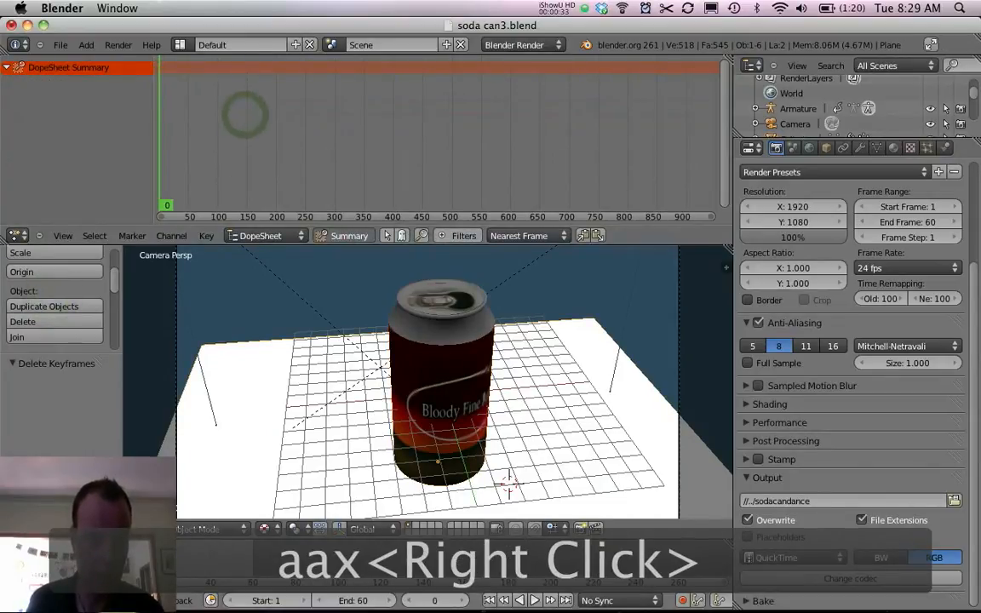
left_click(223, 559)
left_click_drag(235, 559, 125, 559)
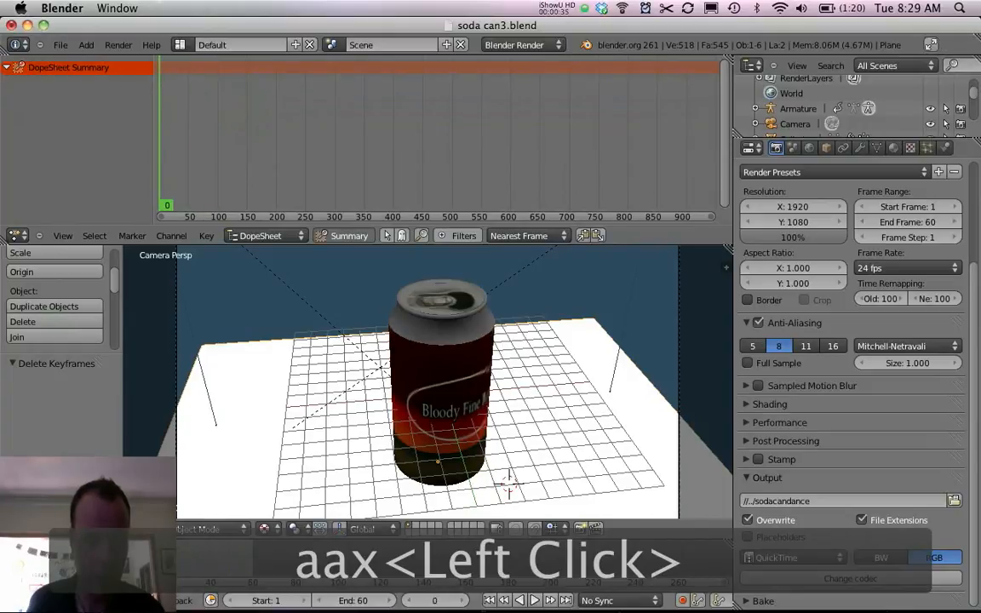
Select the soda can mesh in front view and add a Simple Deform modifier to it.
right_click(429, 359)
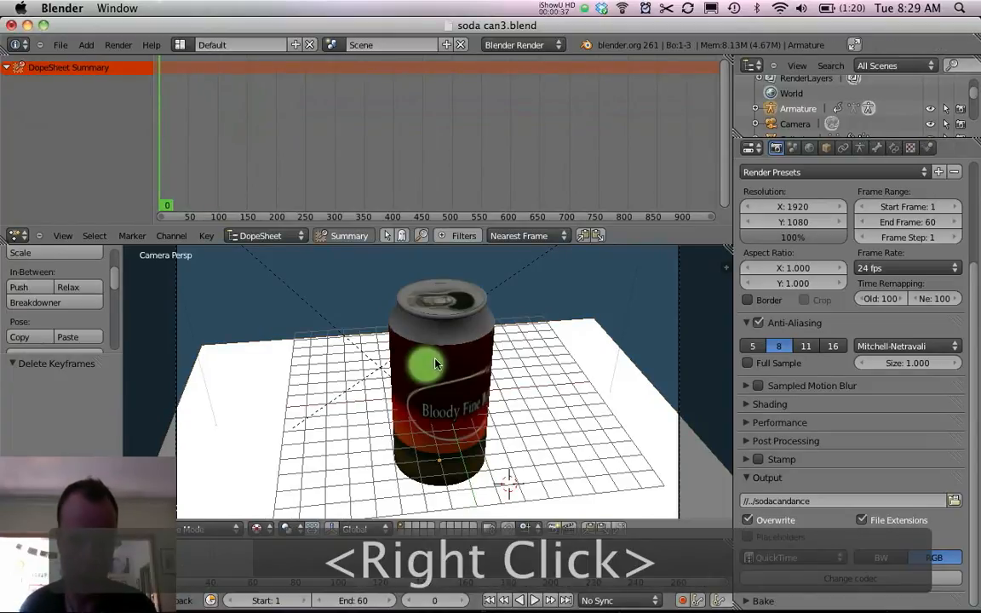
key("KP_1")
right_click(385, 344)
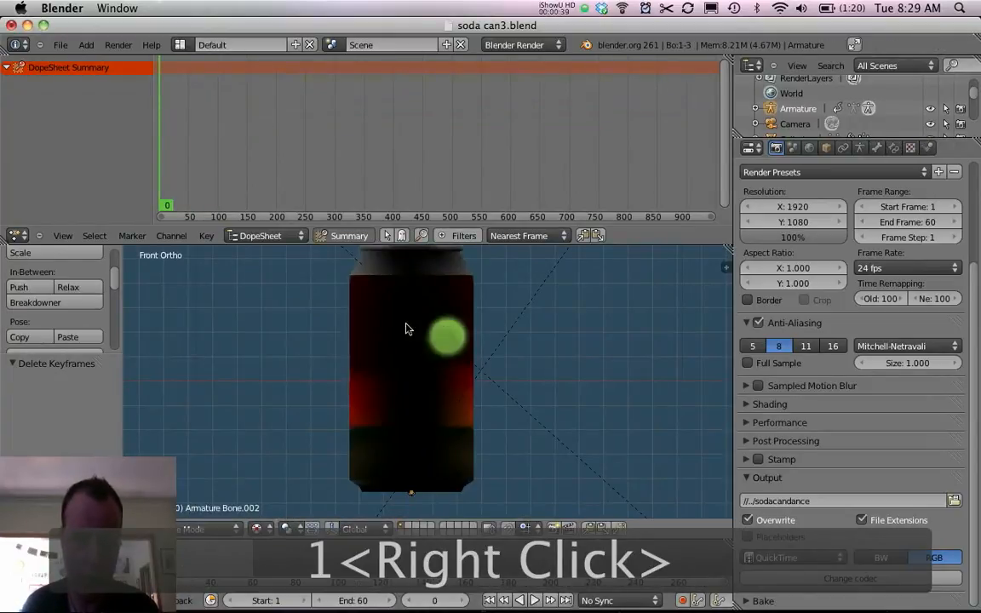
right_click(439, 304)
scroll(439, 304, "down", 3)
middle_click_drag(518, 344, 516, 367, "shift")
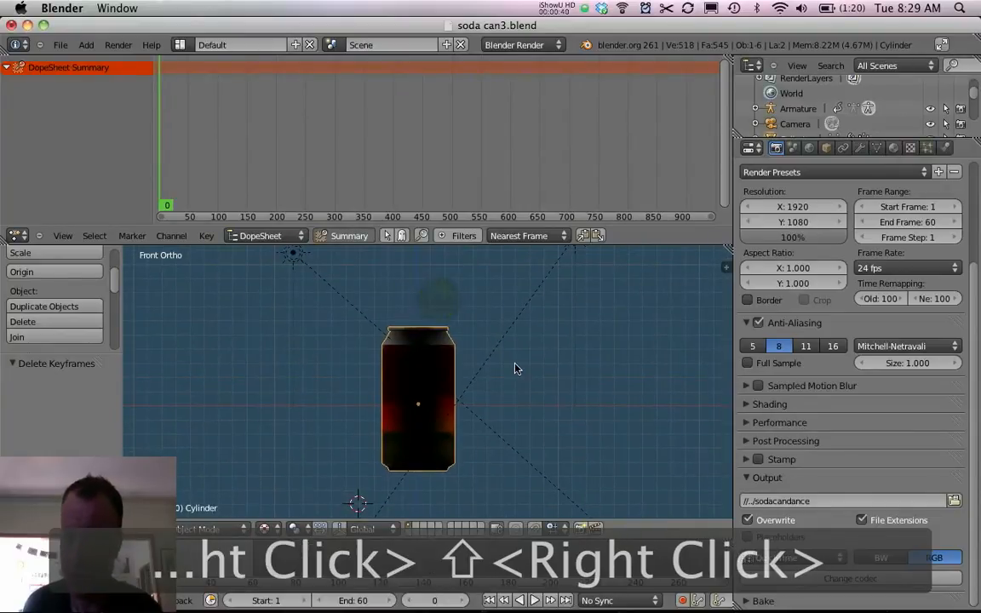
left_click(859, 148)
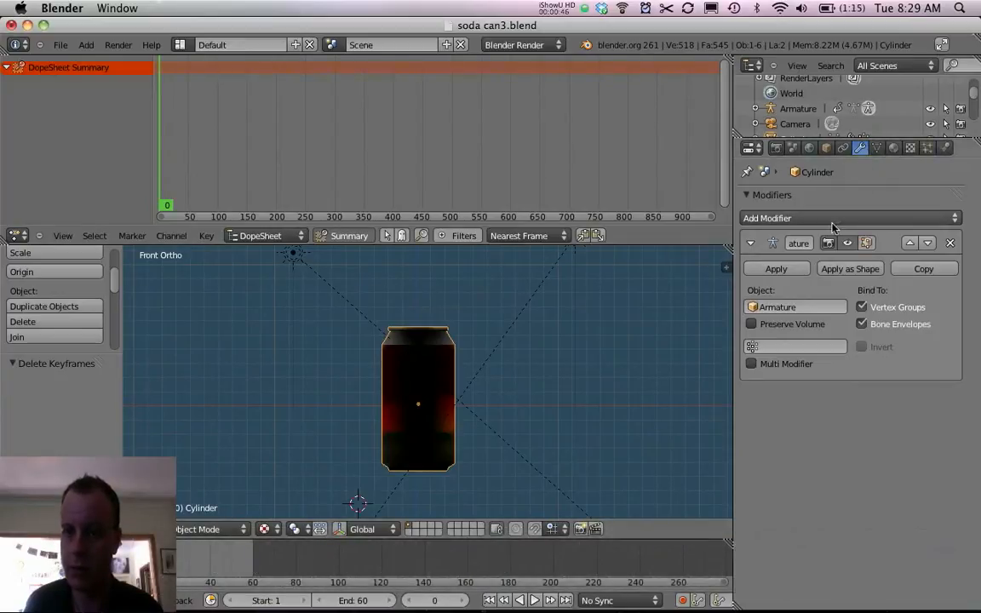
left_click(803, 218)
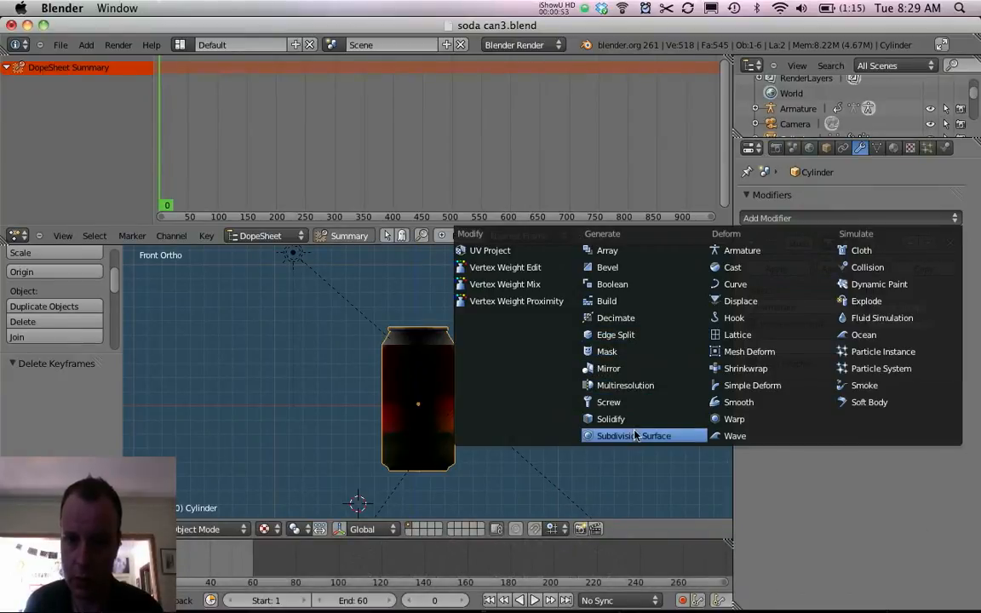
left_click(758, 385)
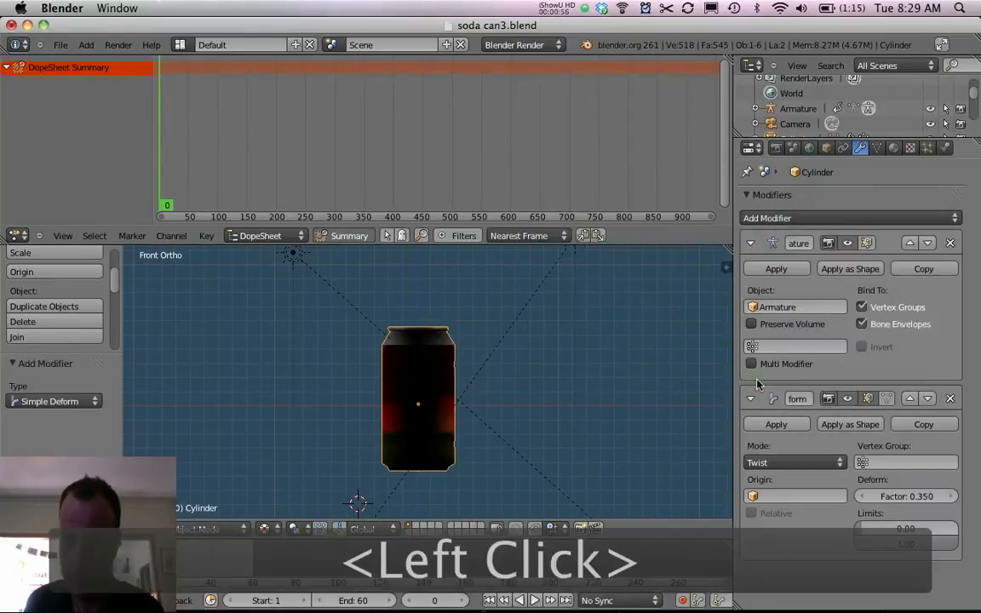
Set the Simple Deform modifier to Stretch mode with a deform factor of 0.
left_click(755, 463)
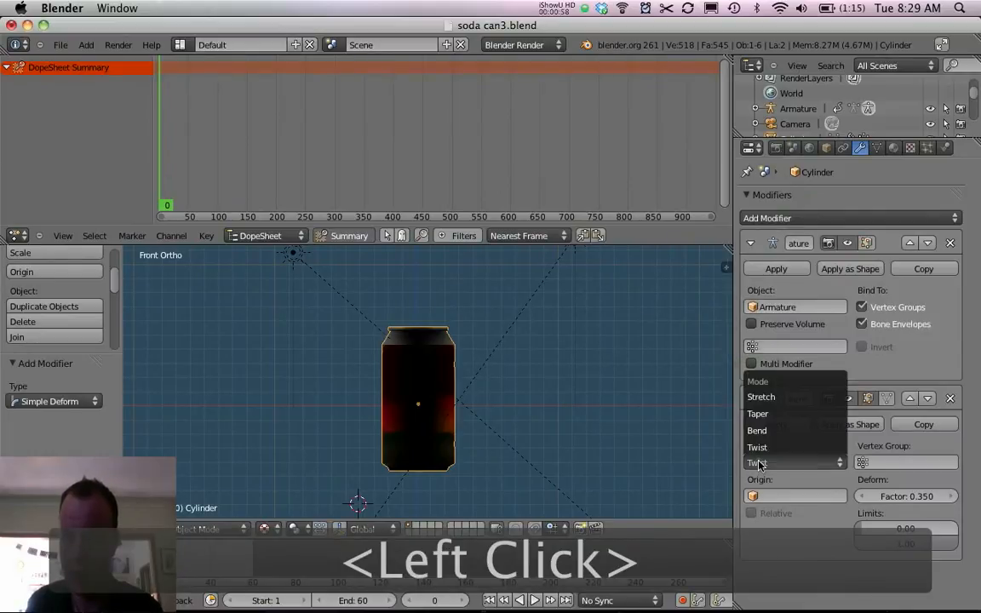
left_click(778, 396)
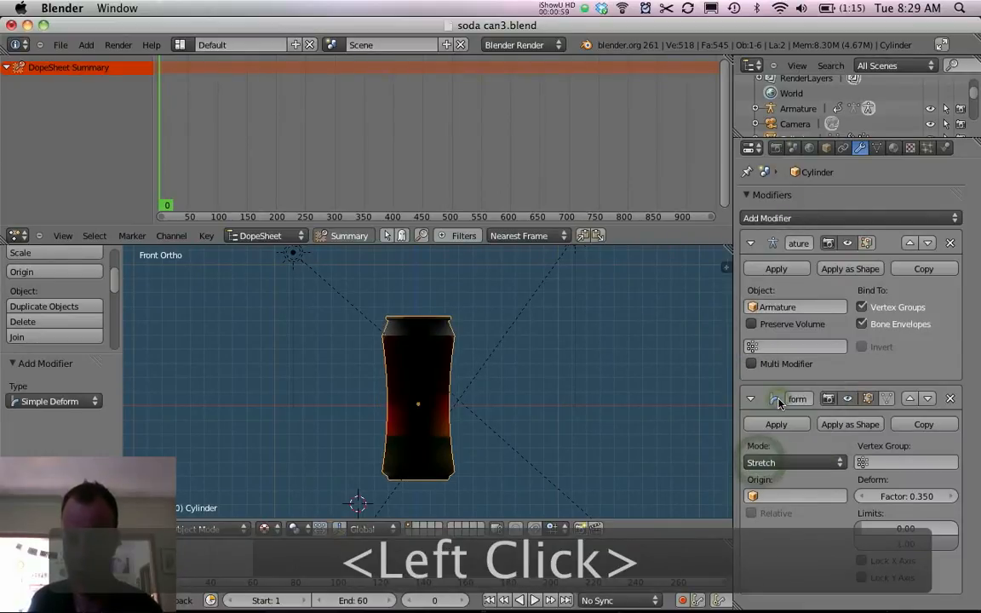
left_click(913, 499)
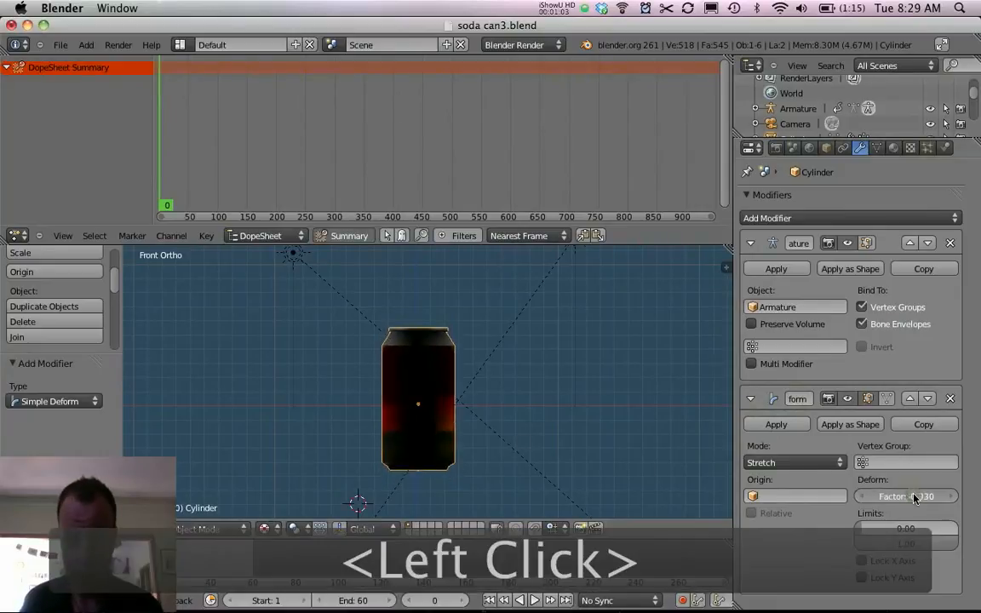
left_click_drag(914, 498, 917, 499)
left_click(917, 499)
type("00")
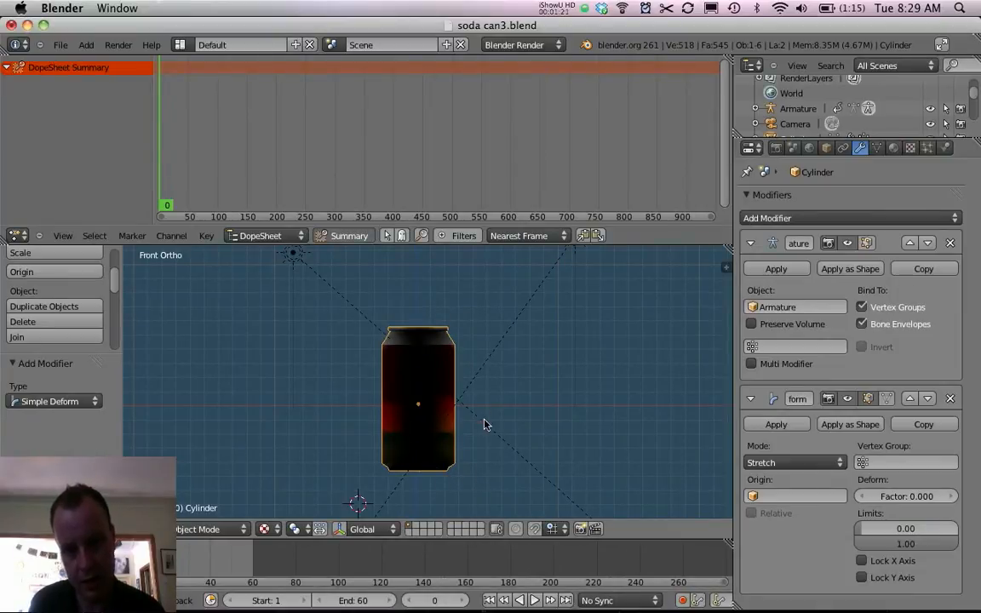
Try a stretch factor of about -0.68 on the can and reset the factor to 0.
left_click(894, 502)
left_click_drag(894, 503, 892, 503)
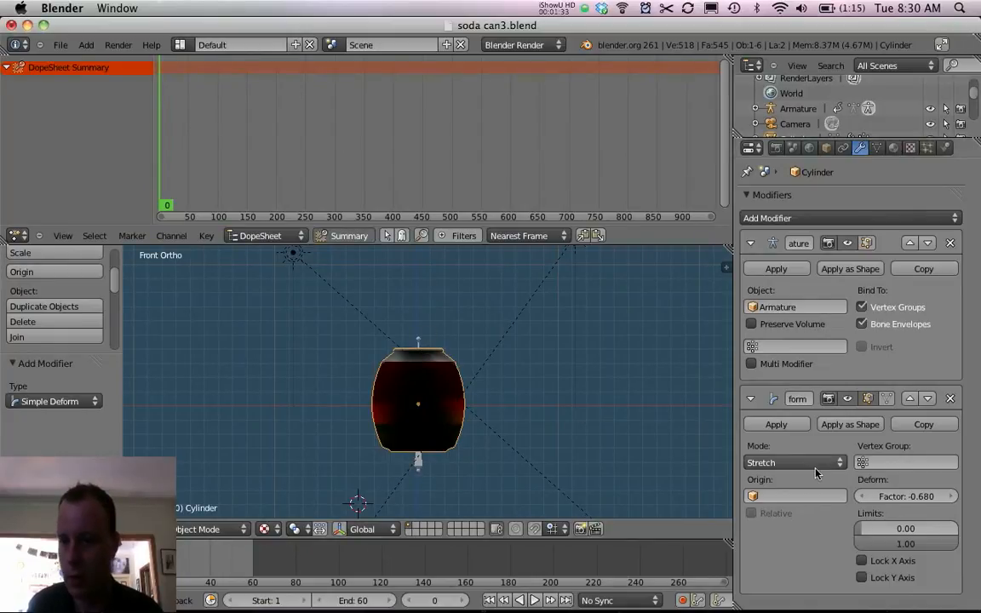
left_click(908, 496)
type("0")
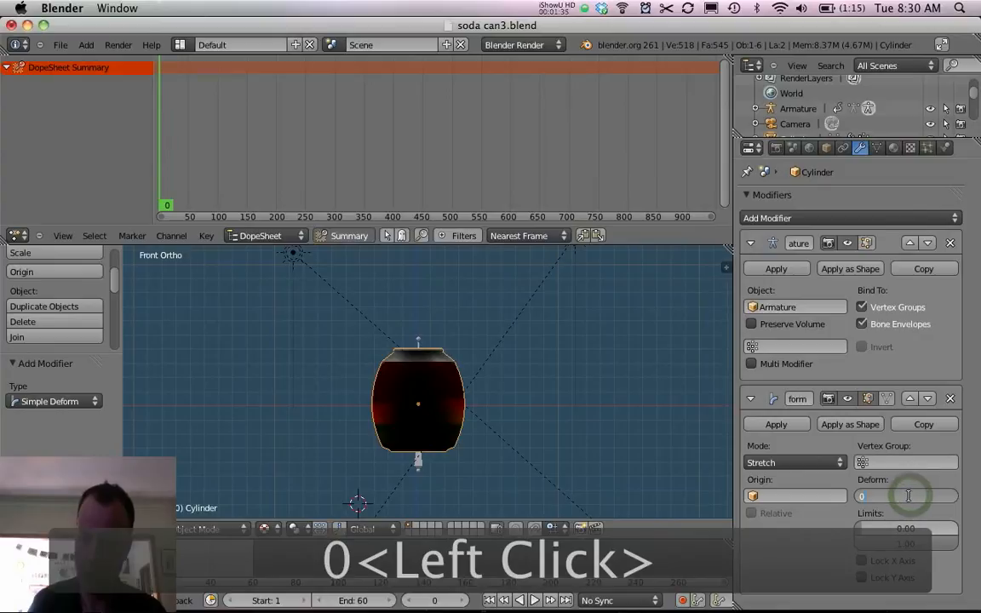
key("Return")
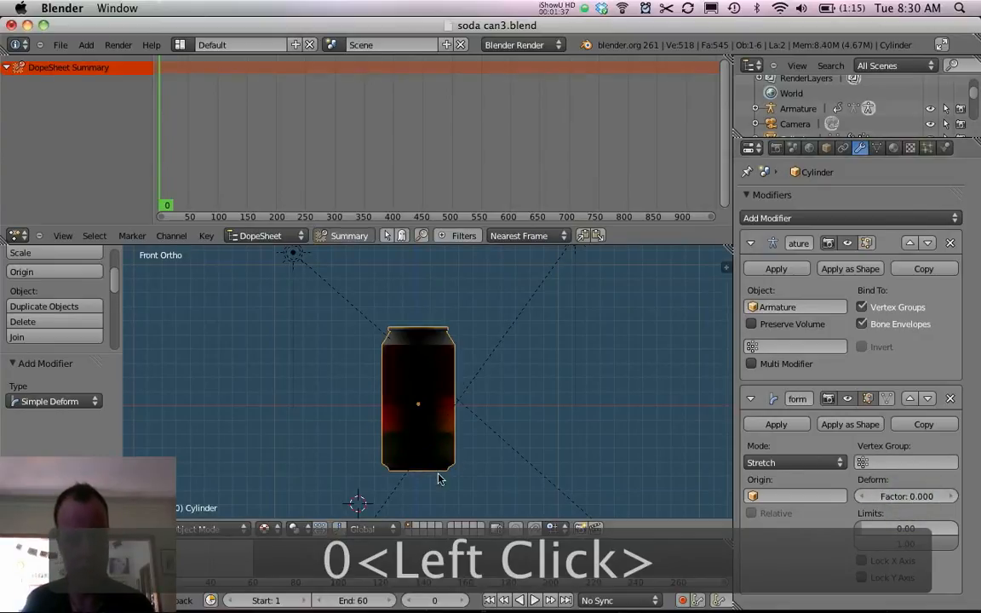
Place the 3D cursor at the centre of the can's base, aligning it in both front and right views.
scroll(439, 480, "up", 3)
middle_click_drag(453, 482, 450, 315, "shift")
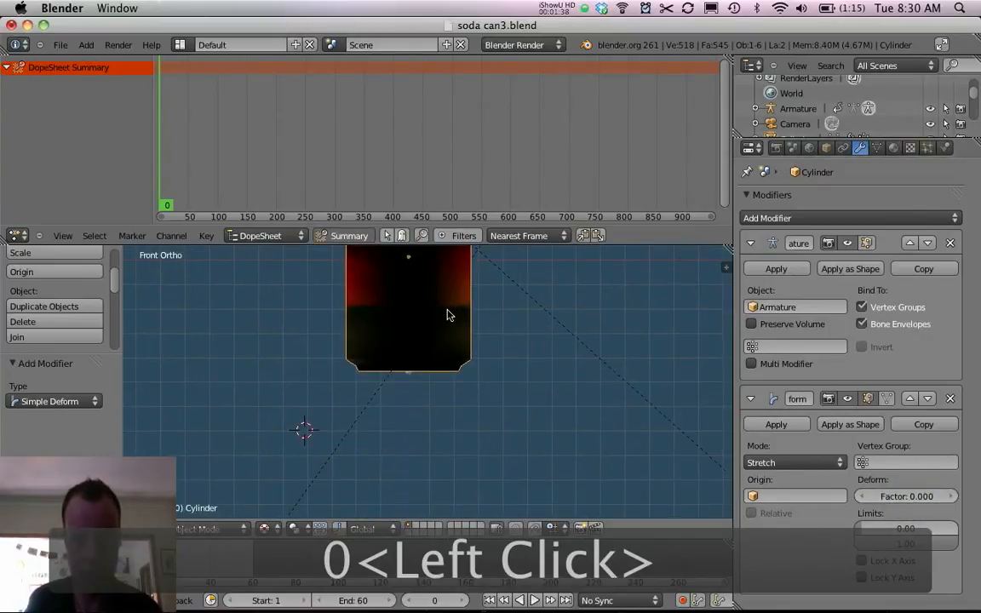
left_click(409, 374)
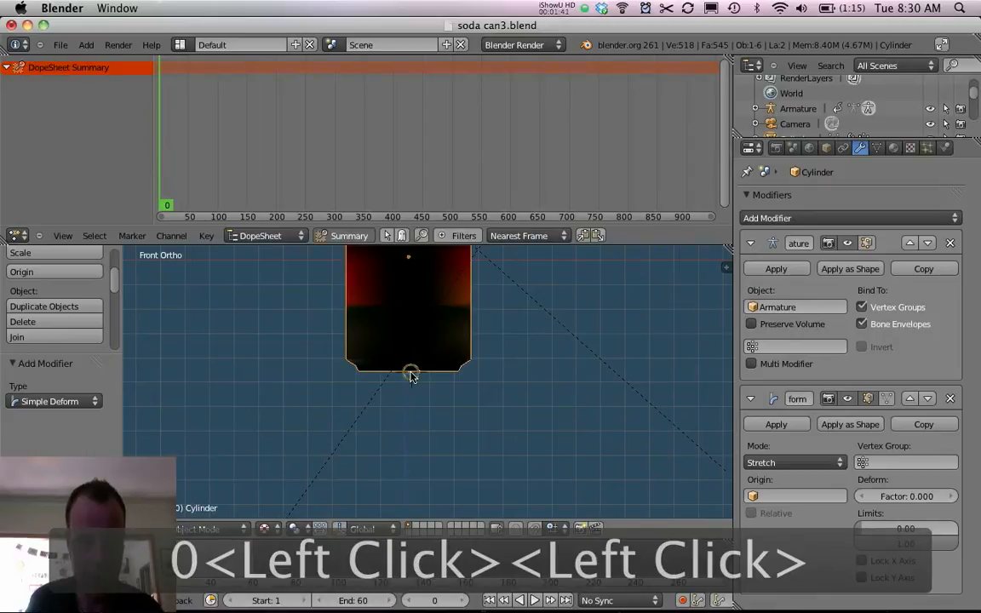
key("3")
left_click(408, 376)
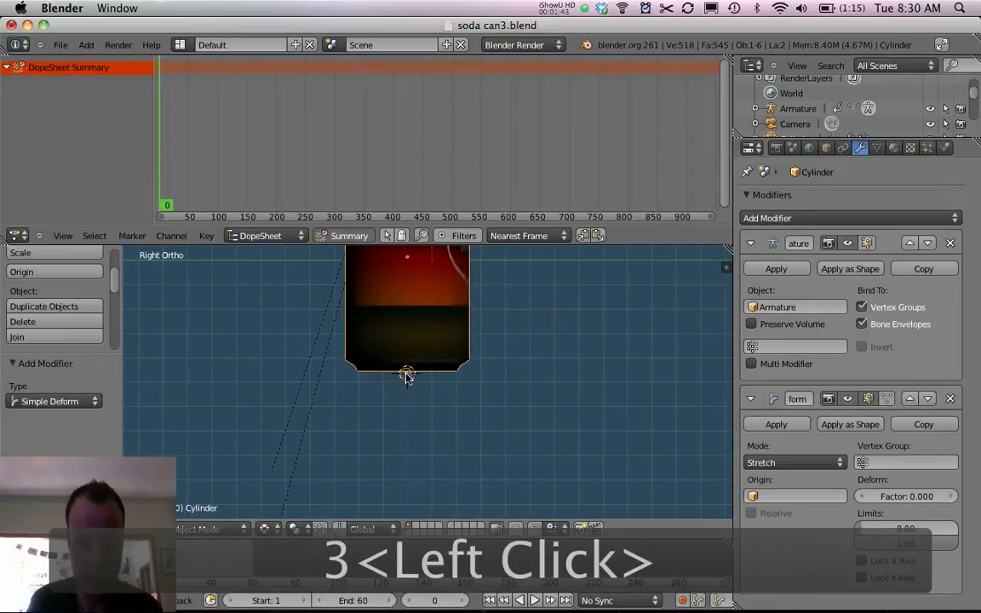
key("1")
left_click(408, 376)
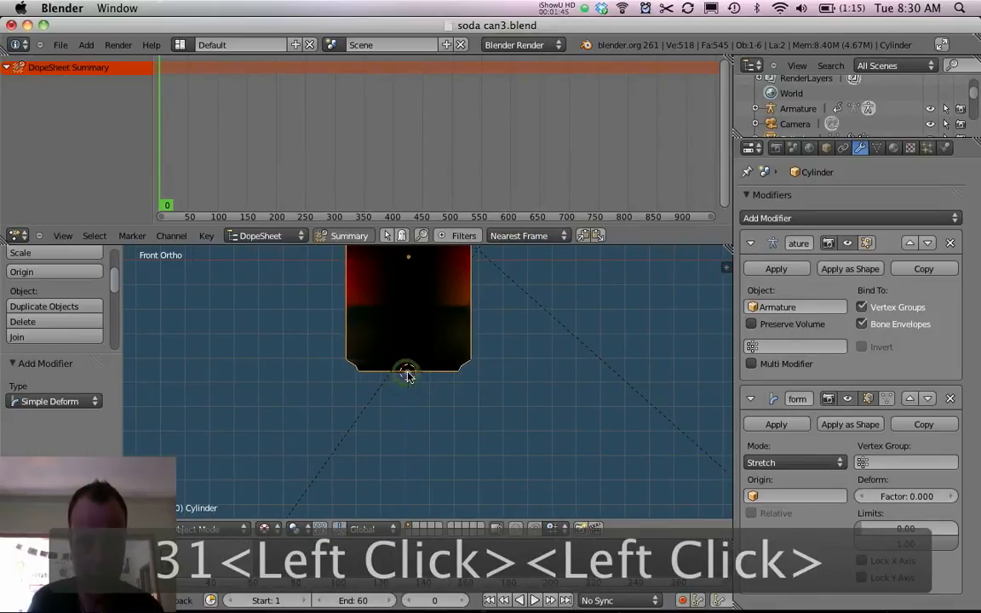
Set the can's origin to the 3D cursor at its base.
scroll(430, 323, "down", 5)
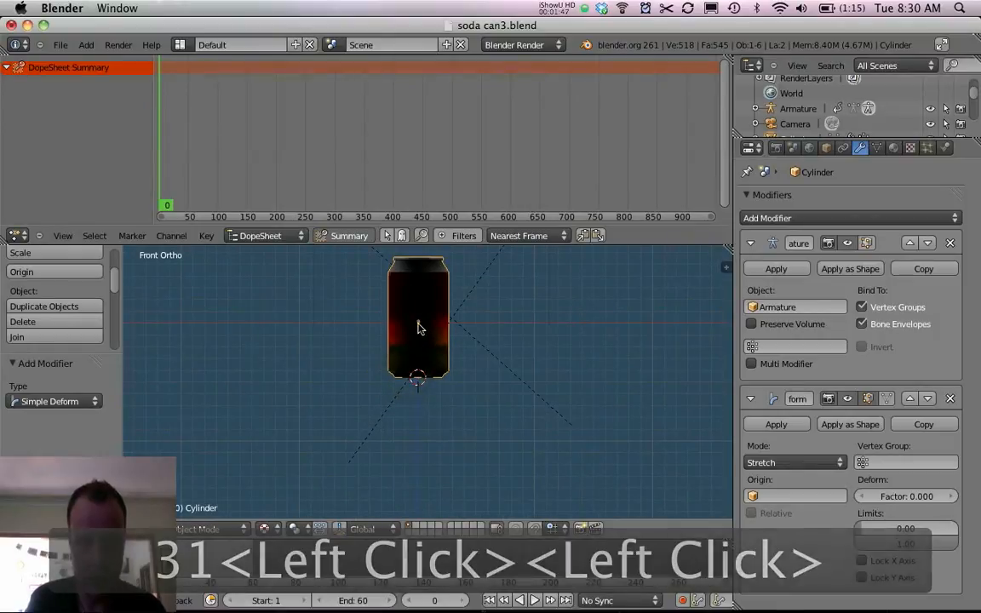
key("shift+s")
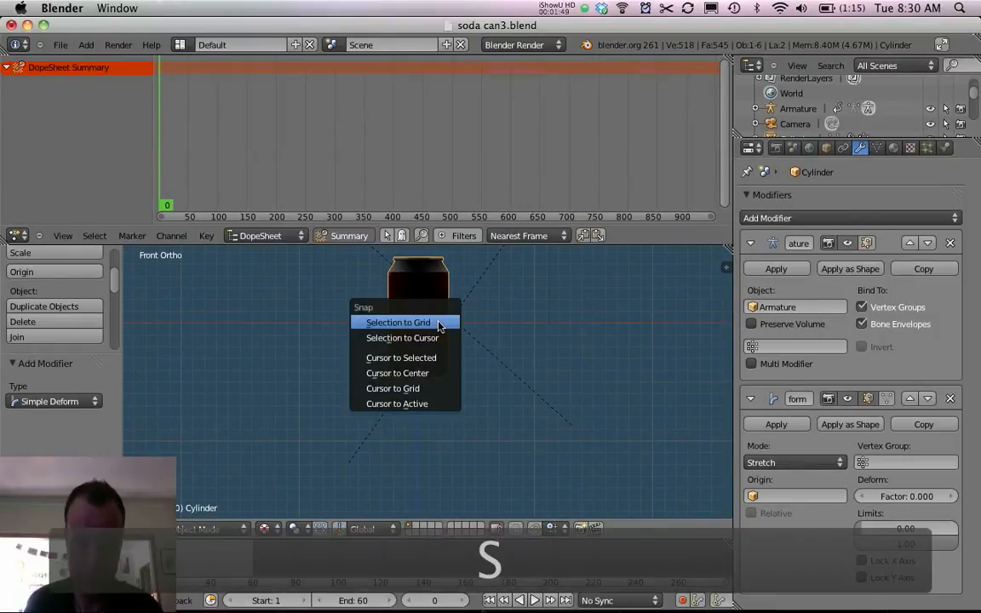
left_click(132, 529)
mouse_move(185, 467)
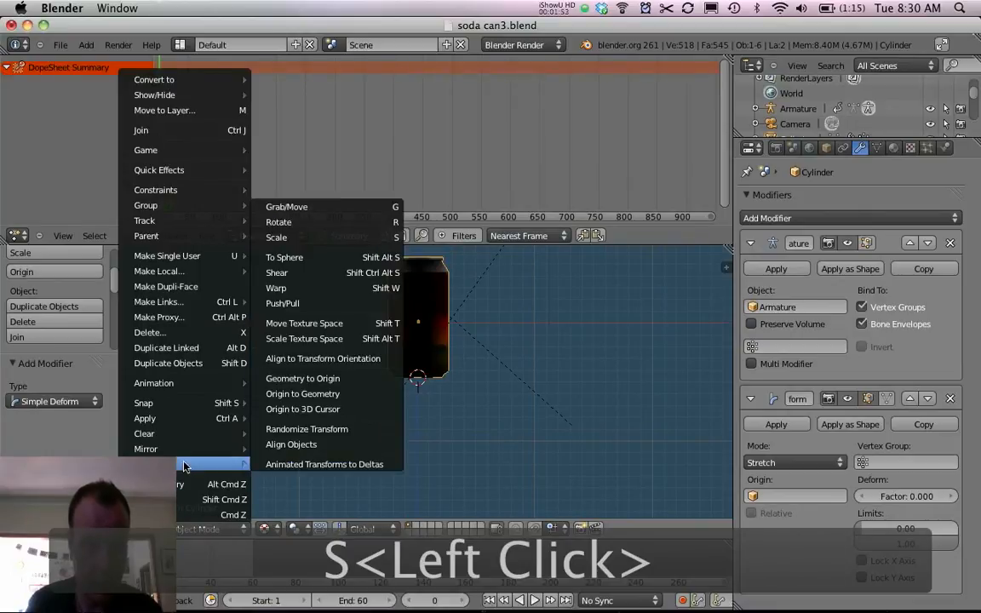
left_click(325, 409)
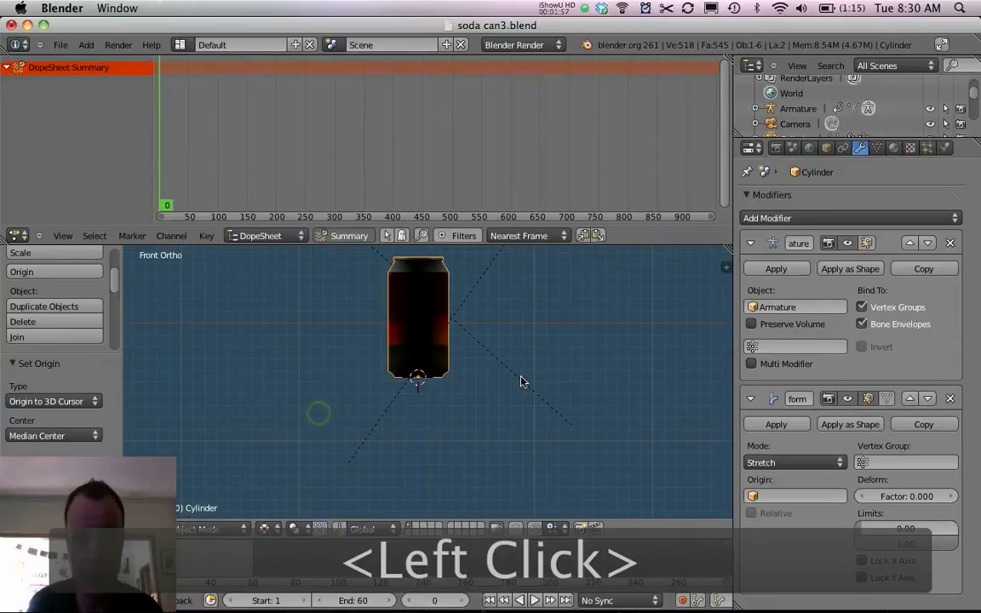
Test the stretch from the new base origin with a factor of about -0.17 and reset it to 0.
middle_click_drag(515, 319, 517, 376, "shift")
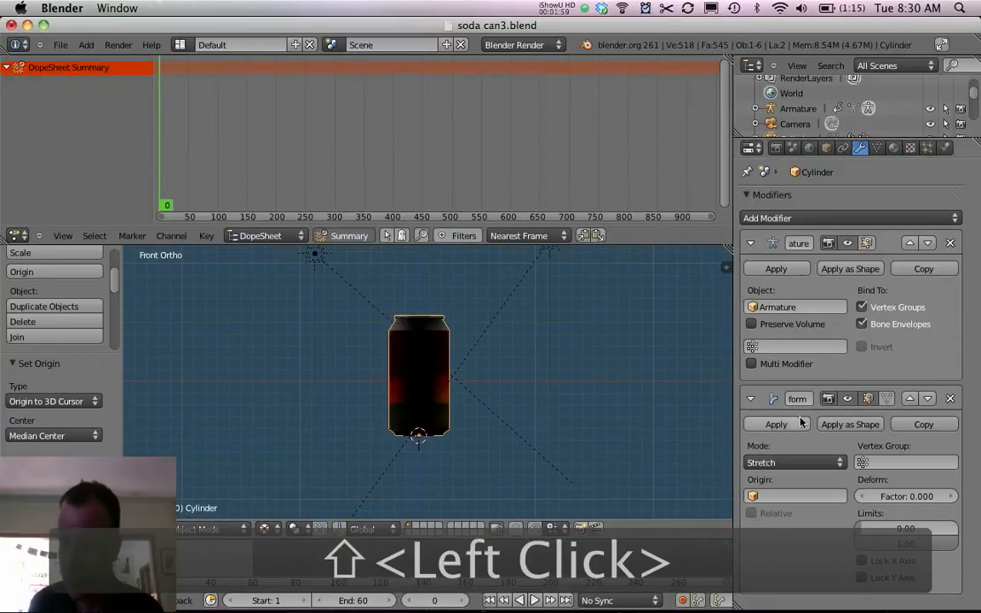
mouse_move(879, 497)
left_mouse_down()
mouse_move(903, 506)
mouse_move(896, 502)
left_mouse_up()
left_click(897, 497)
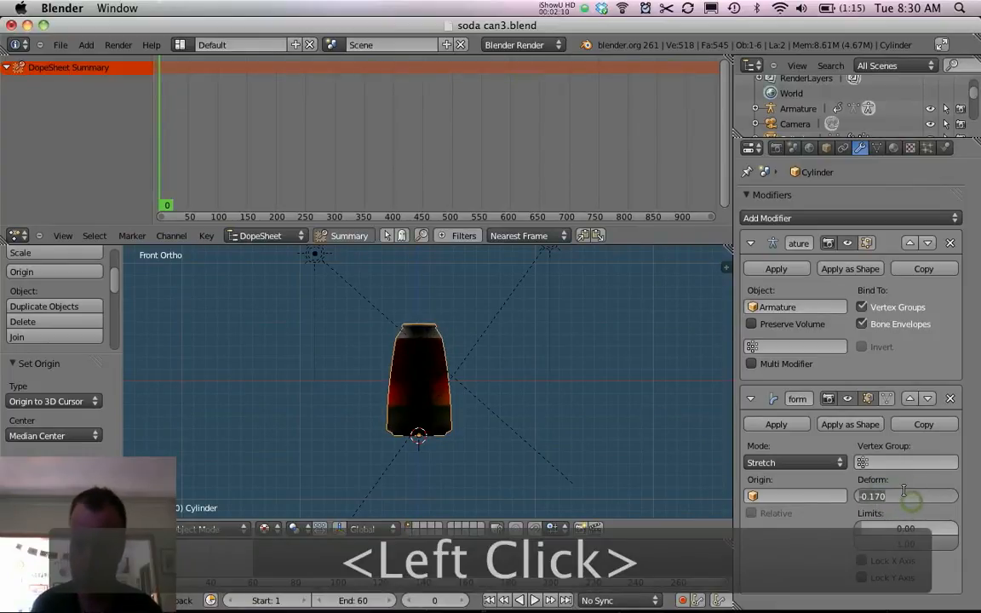
type("00")
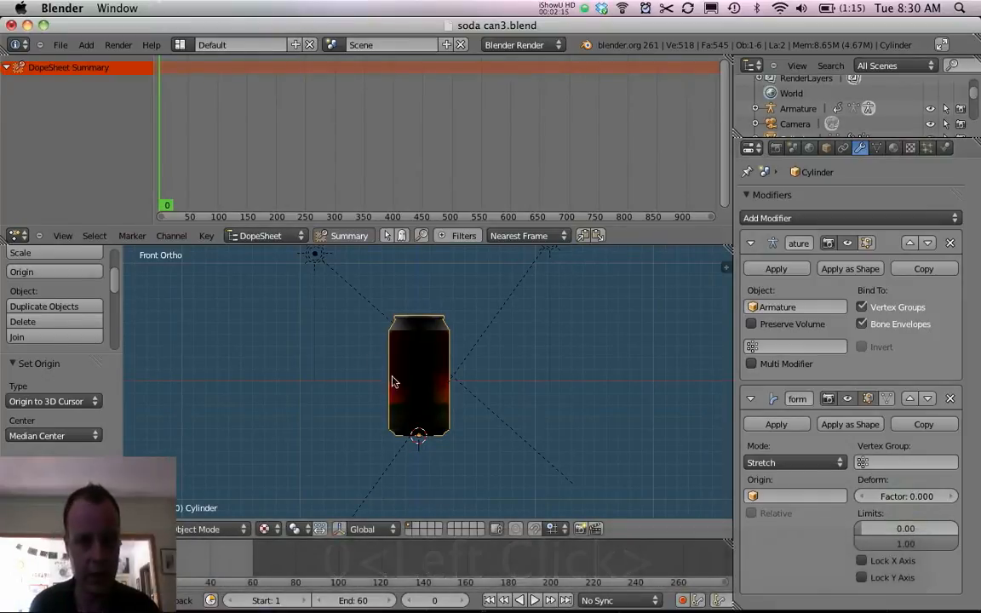
Show the scene in wireframe and select the lowest bone of the armature inside the can.
scroll(483, 421, "up", 3, "shift")
scroll(482, 424, "down", 2, "shift")
scroll(482, 427, "down", 1)
scroll(474, 435, "up", 3)
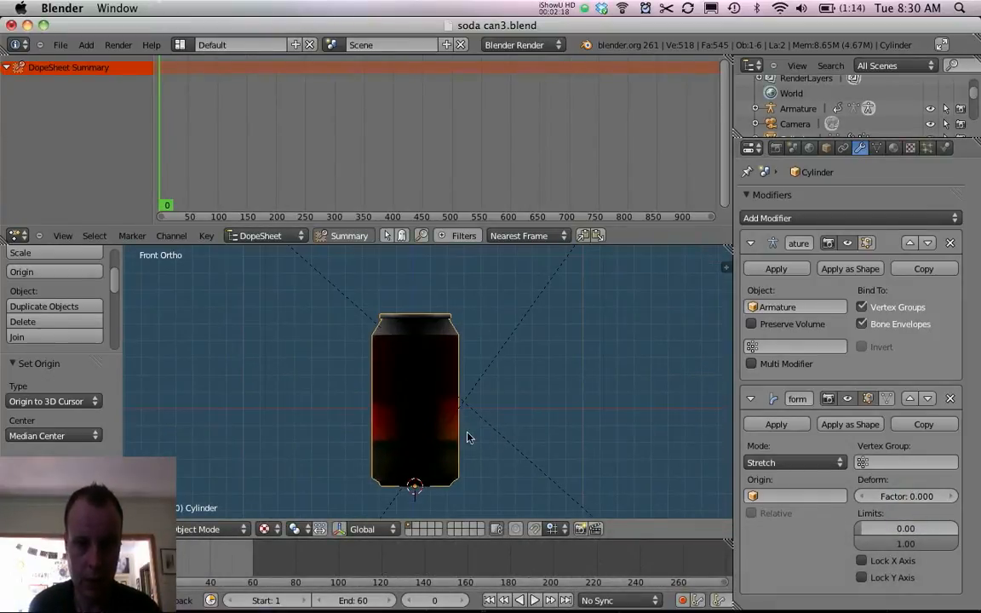
key("z")
right_click(416, 474)
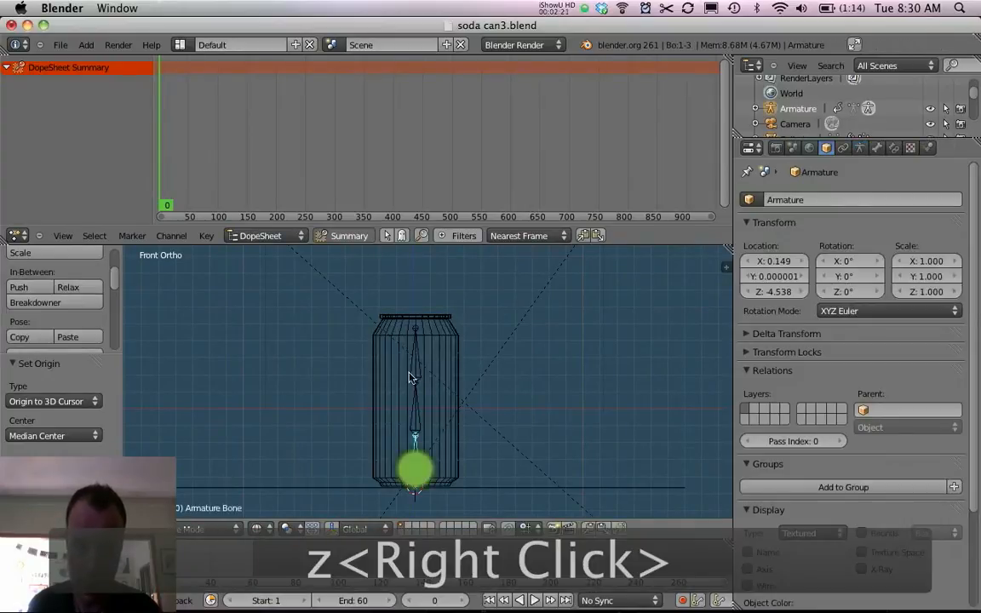
Enable X-Ray display for the armature and return the viewport to solid shading.
left_click(859, 149)
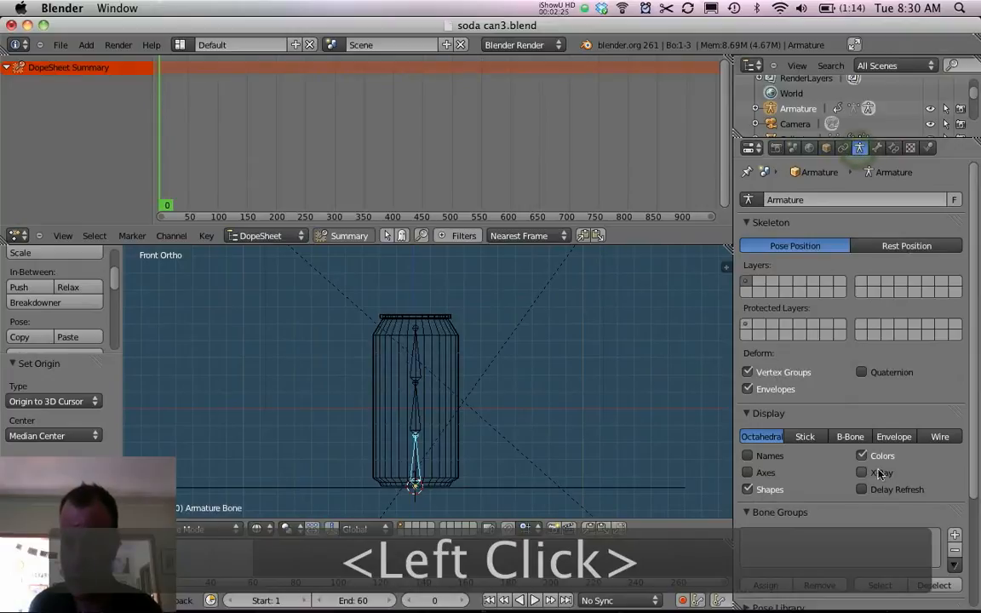
left_click(870, 474)
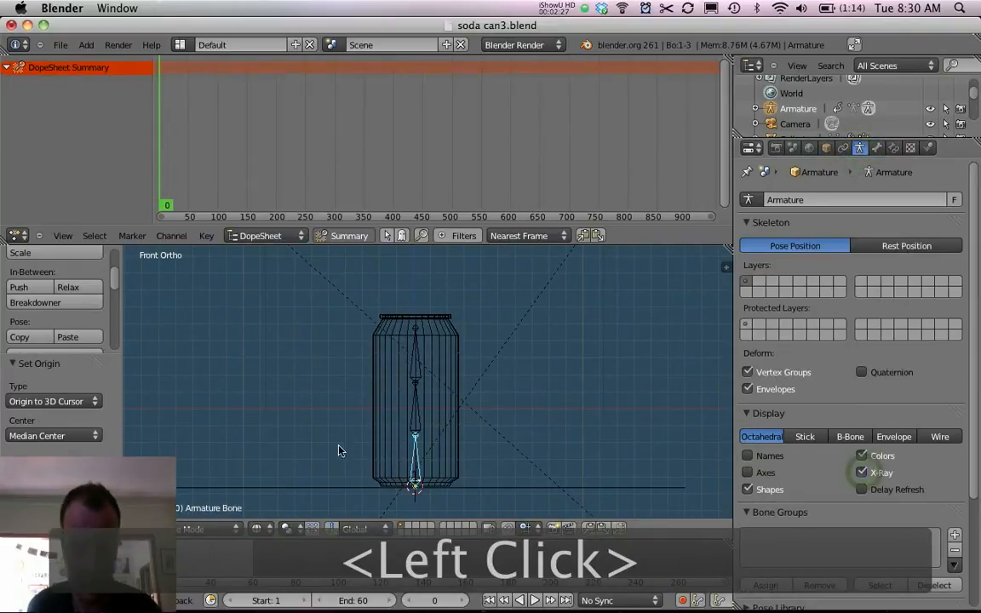
key("z")
middle_click_drag(417, 341, 419, 420)
key("1")
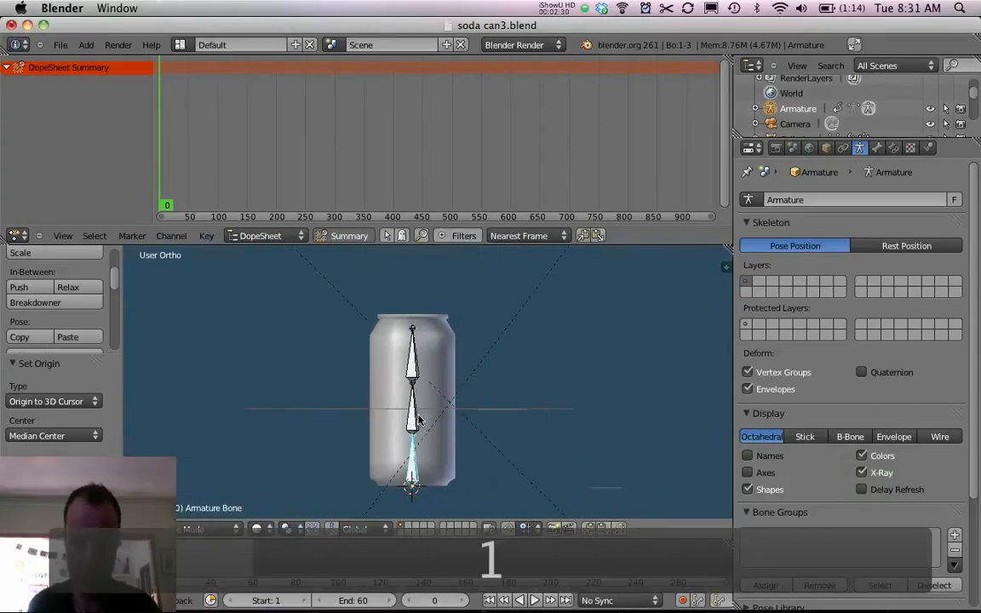
Switch to the front view and select all three bones of the armature.
scroll(444, 490, "up", 3)
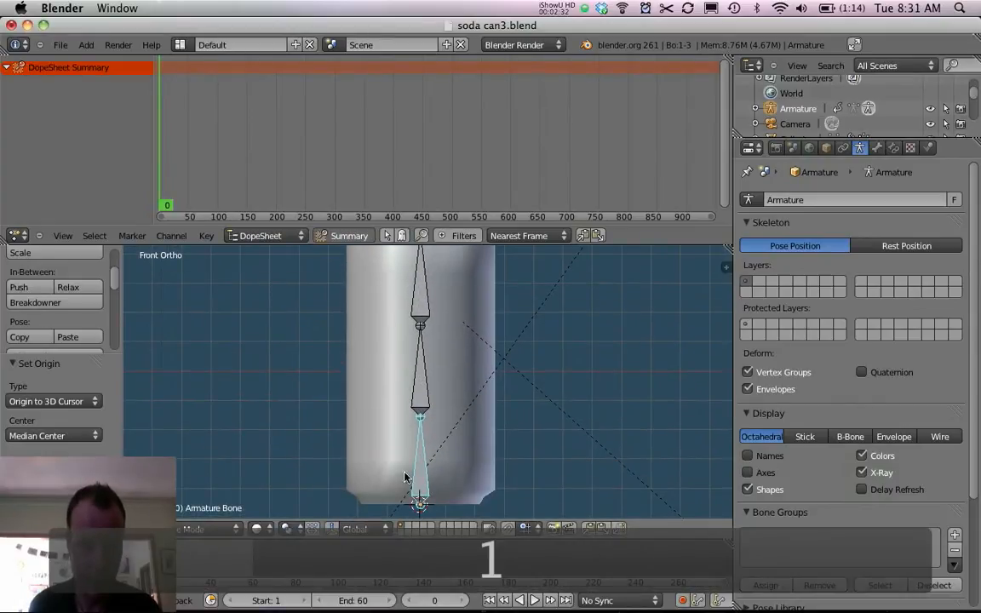
right_click(416, 388)
right_click(422, 286, "shift")
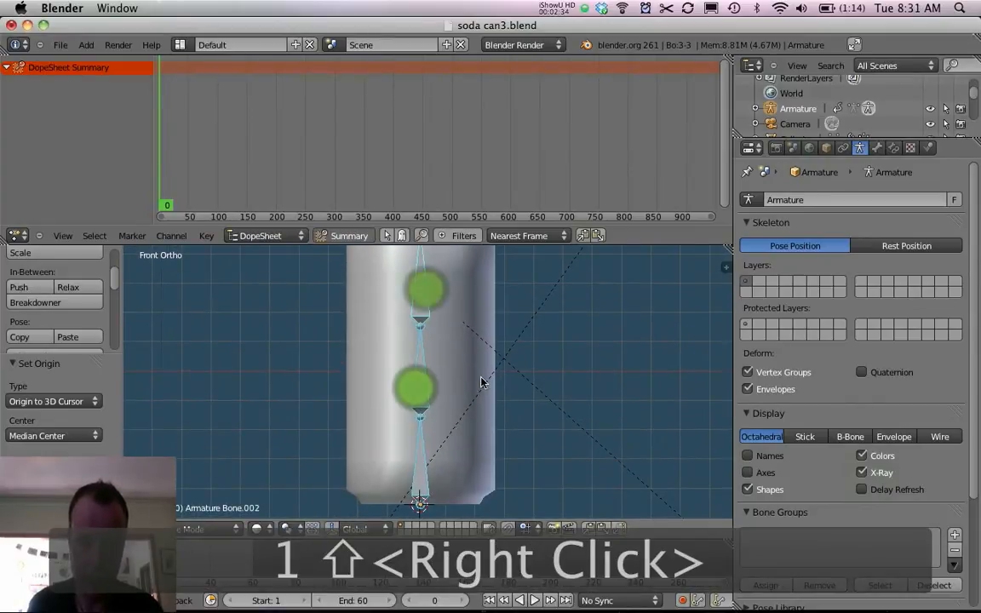
scroll(482, 382, "down", 2)
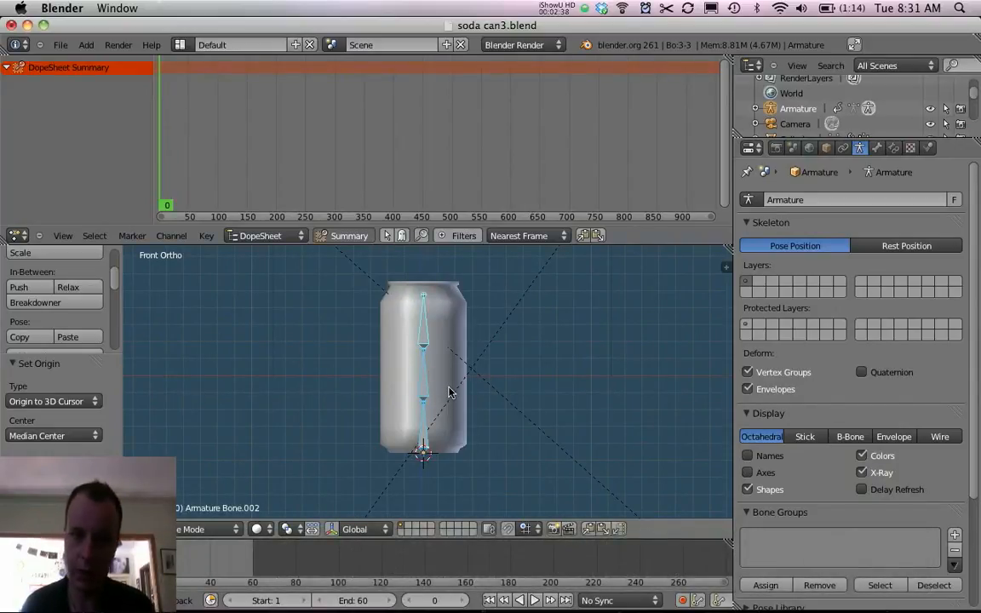
Test whether the armature follows the can by moving the can about 7.3 units along X, and undo the move.
right_click(444, 322)
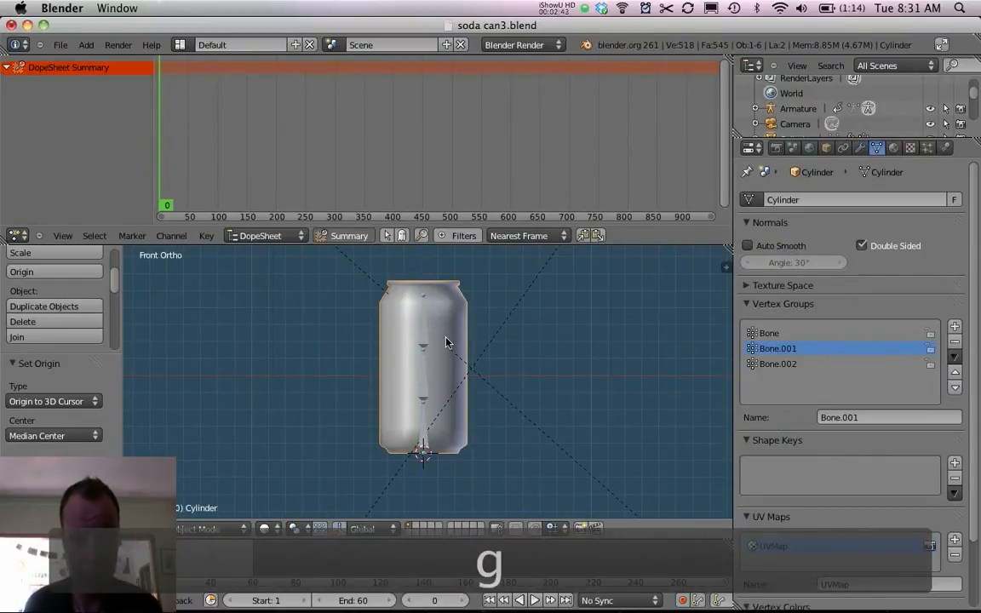
key("g")
left_click(540, 334)
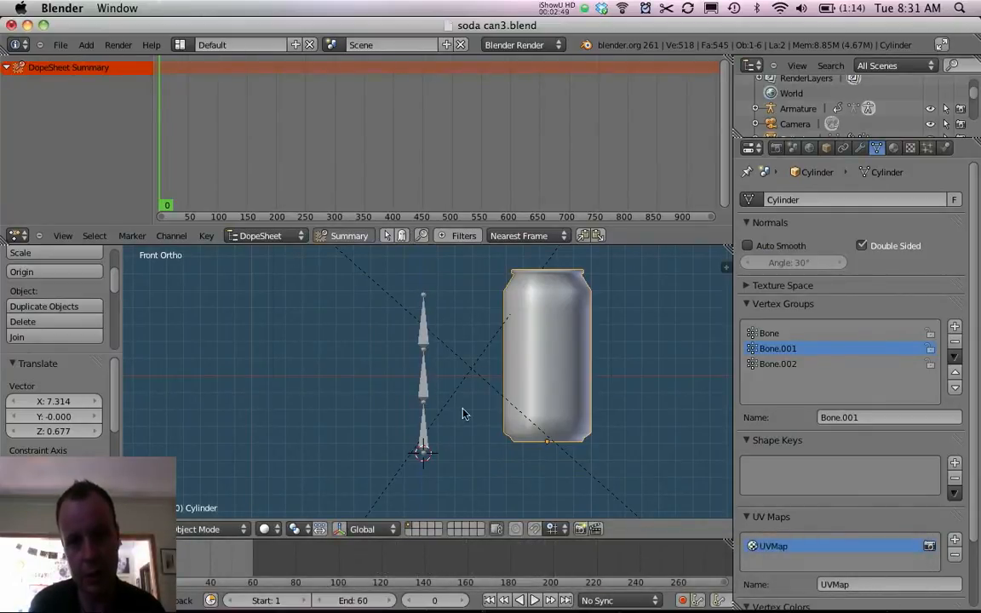
key("super+z")
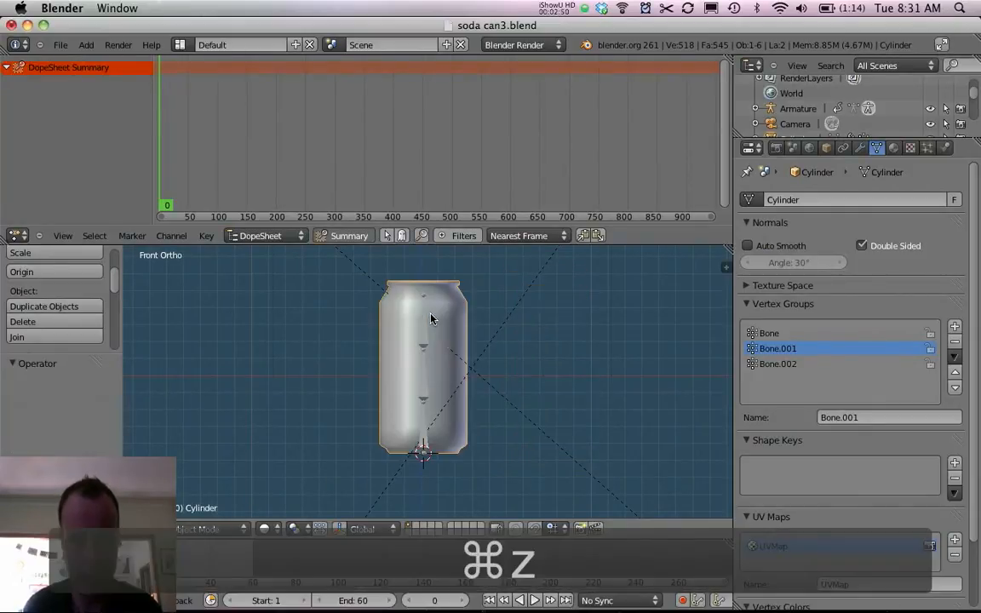
Parent the armature to the can with the Object type and test the link with a trial move that is cancelled.
right_click(423, 339)
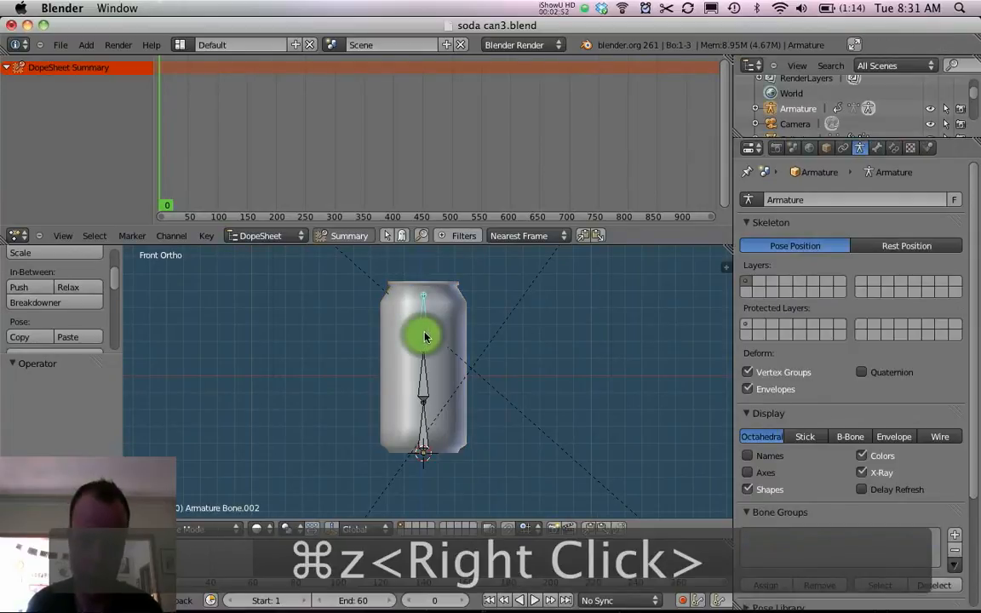
right_click(457, 314, "shift")
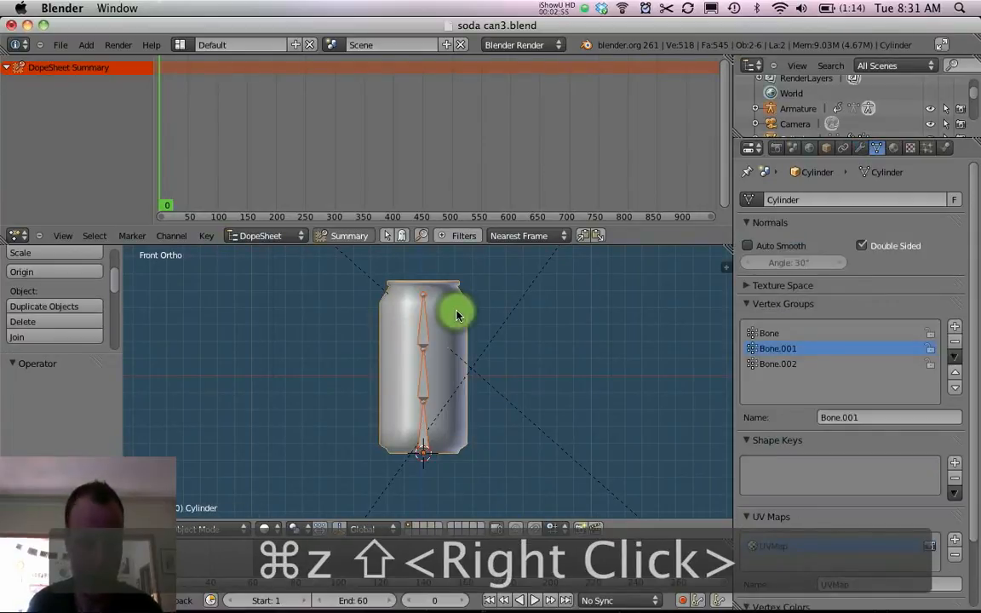
key("ctrl+p")
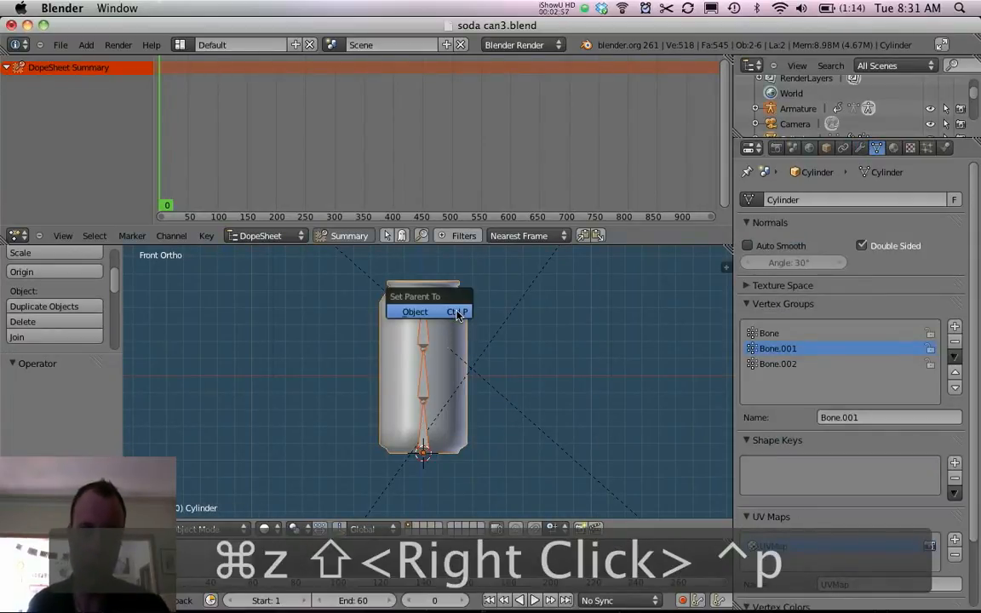
left_click(427, 315)
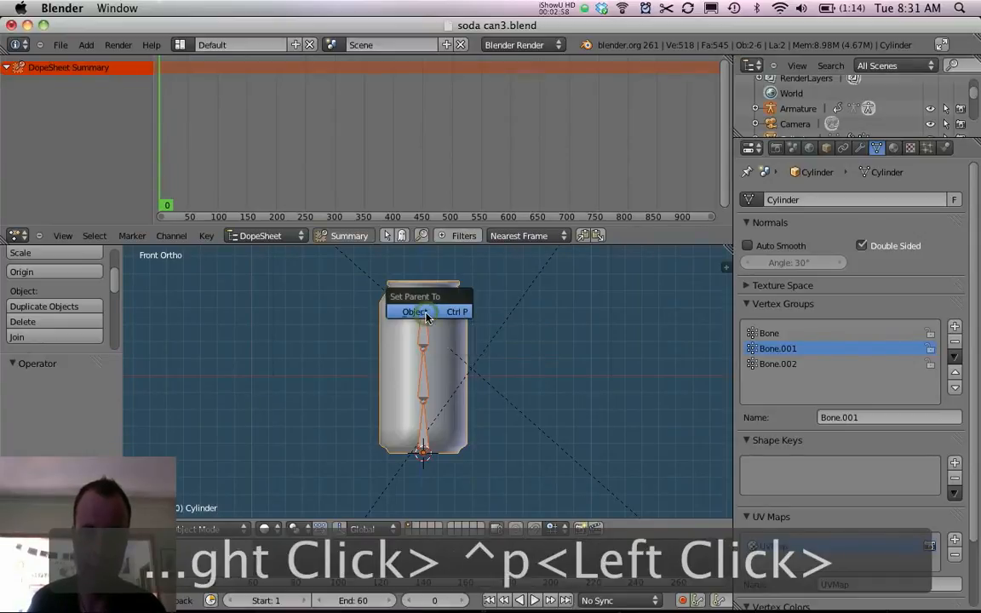
right_click(449, 314)
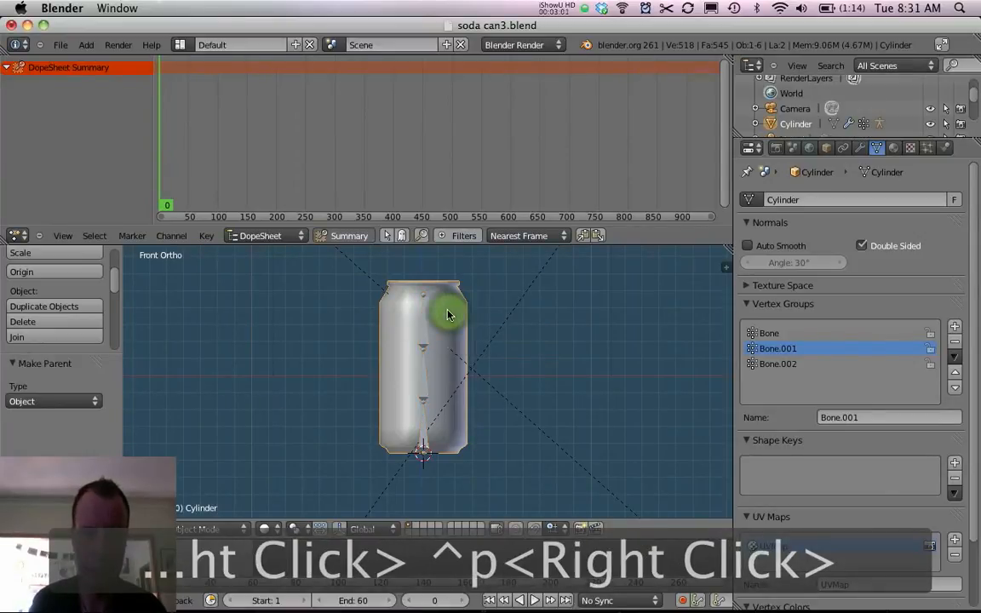
key("g")
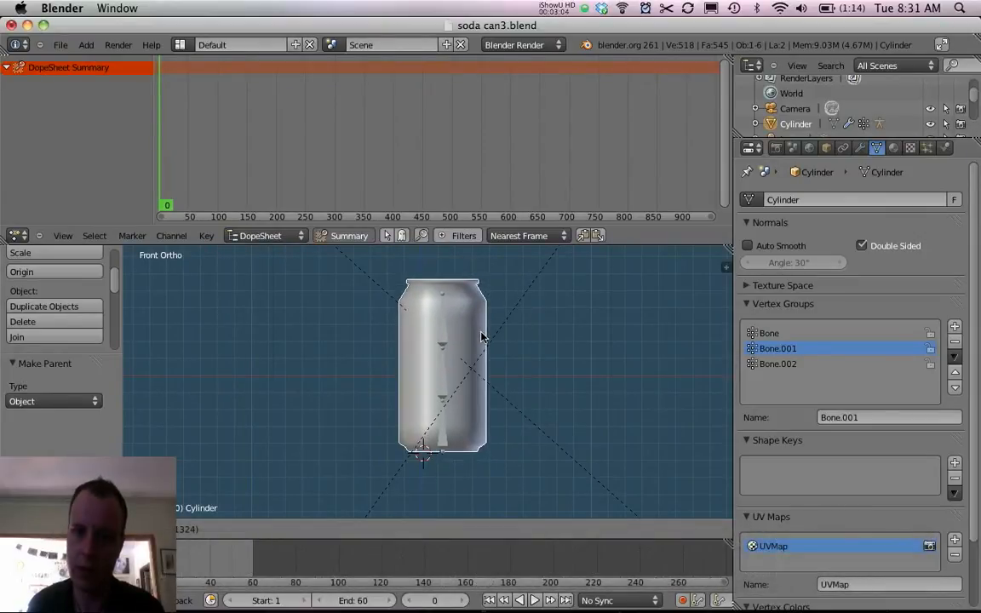
key("Escape")
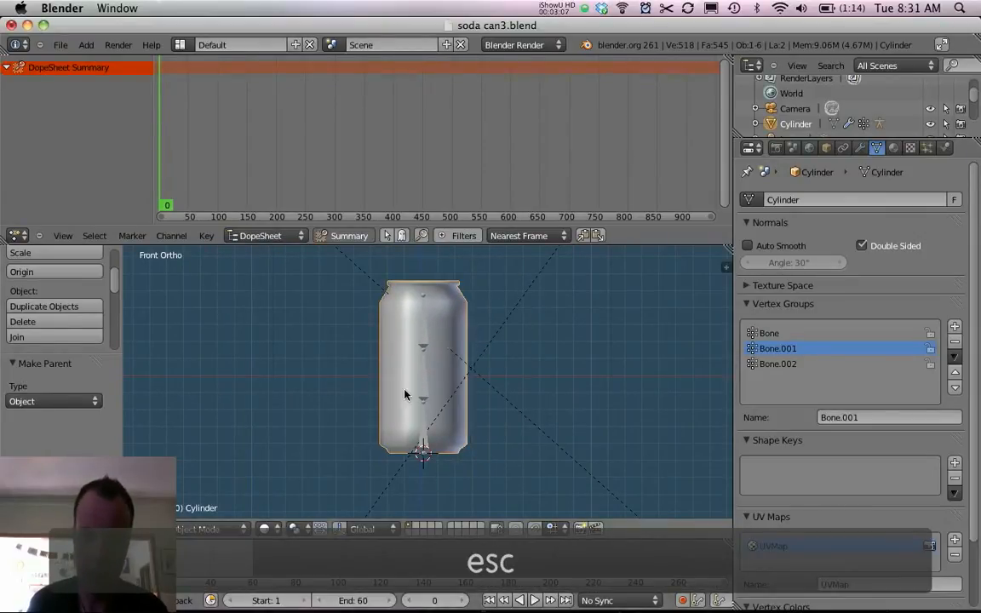
Select all three bones in the can and insert a Scaling keyframe at frame 0.
right_click(420, 430)
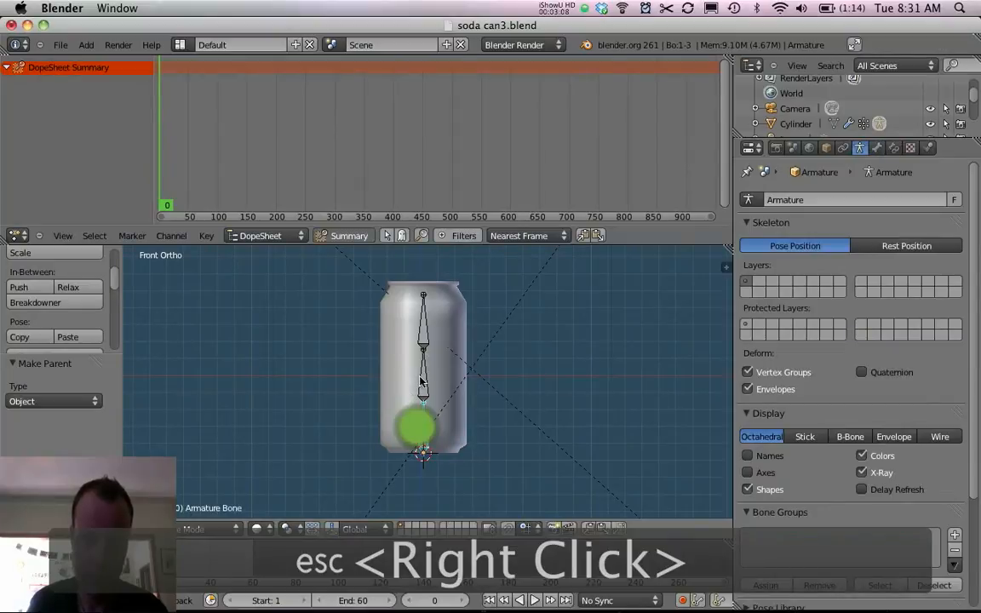
right_click(415, 335, "shift")
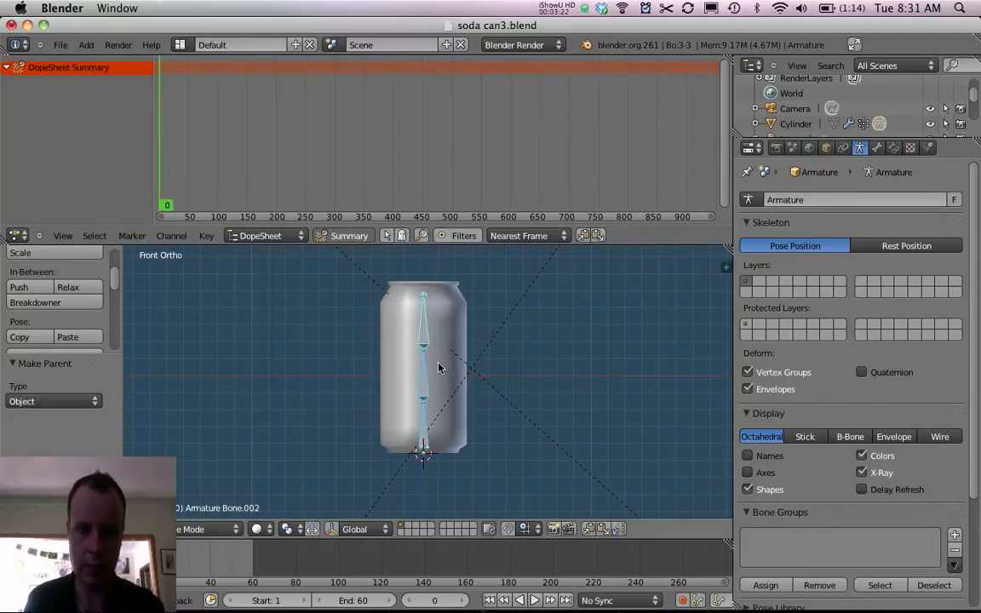
key("i")
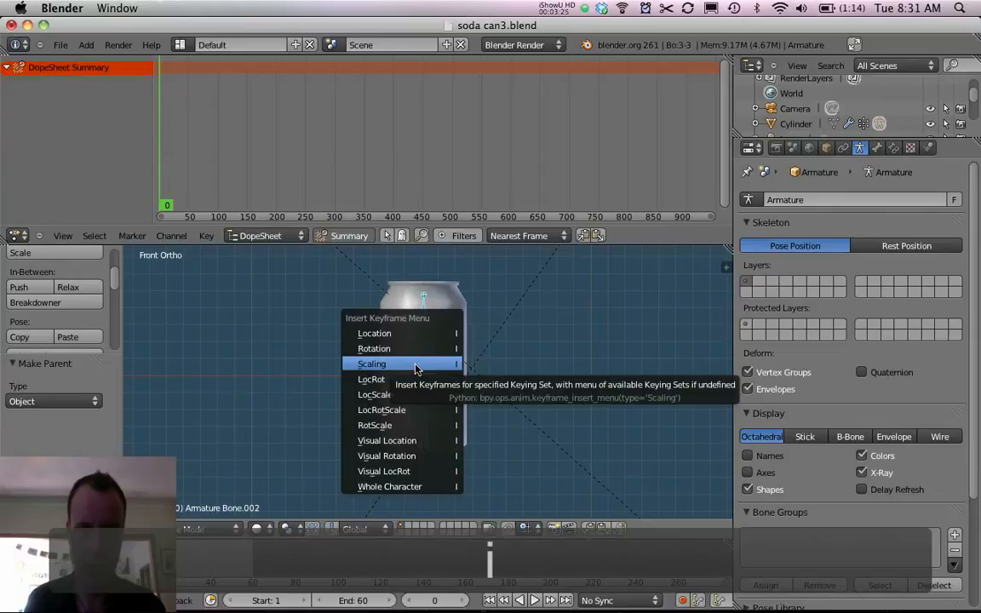
left_click(438, 364)
At frame 5, scale the bones along Z to about 0.87 and insert a Scaling keyframe.
key("Right")
key("Right")
key("Right")
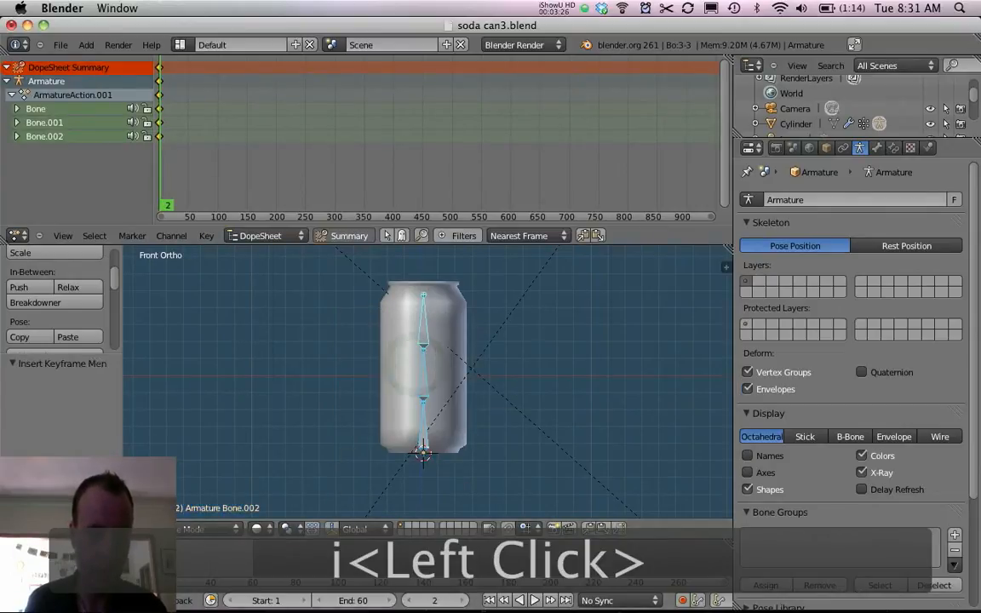
scroll(210, 142, "up", 3)
middle_click_drag(211, 143, 515, 166)
scroll(393, 152, "up", 9)
scroll(393, 153, "up", 11)
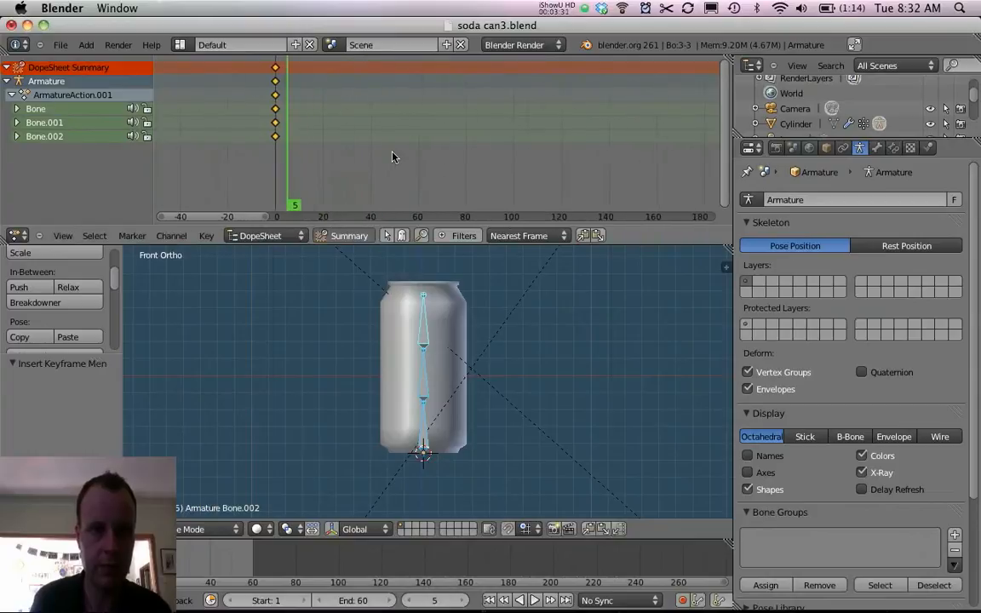
middle_click_drag(298, 162, 437, 199)
scroll(362, 162, "up", 6)
scroll(362, 166, "up", 6)
middle_click_drag(261, 170, 321, 212)
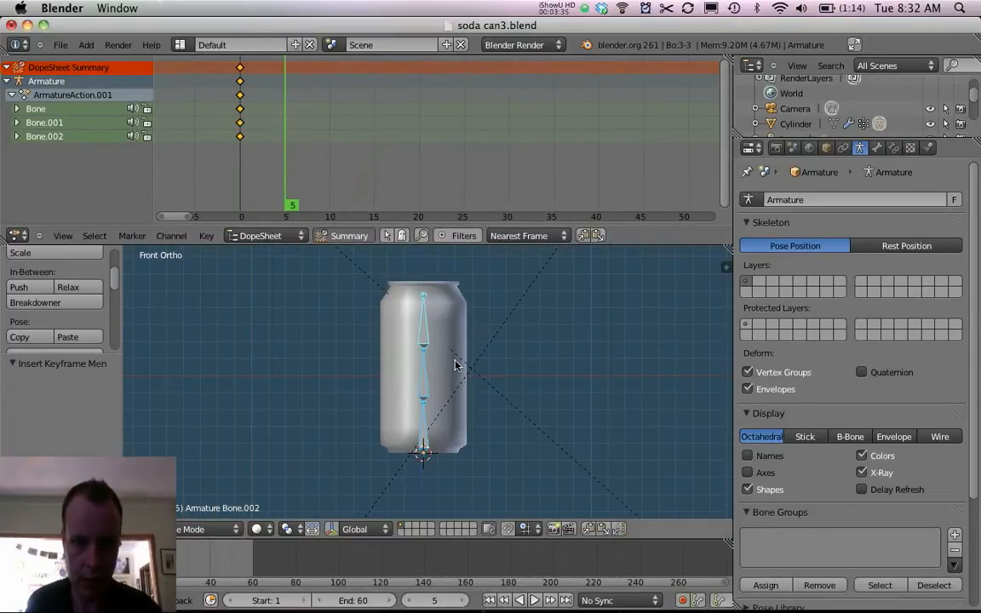
key("s")
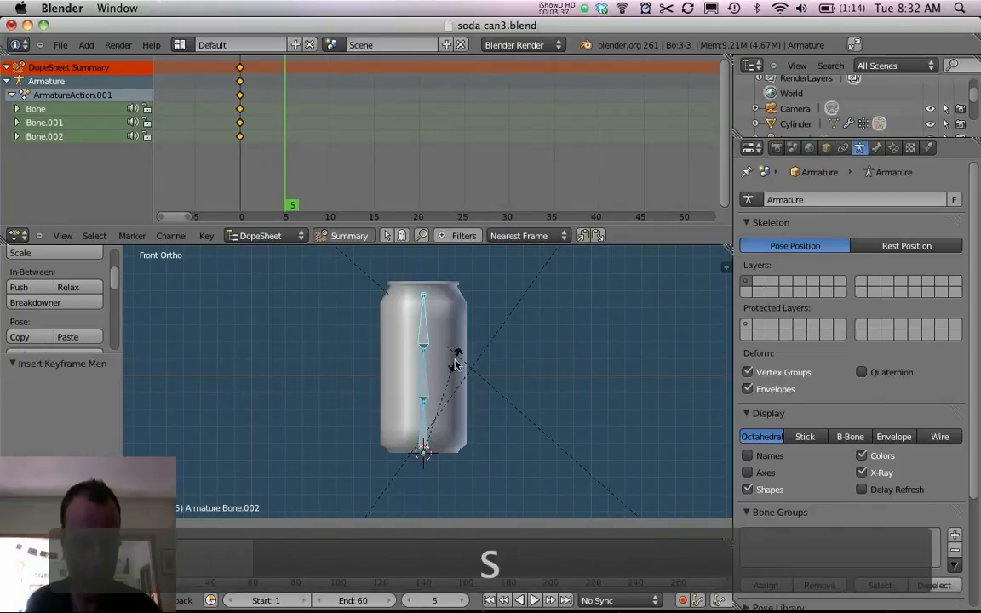
key("z")
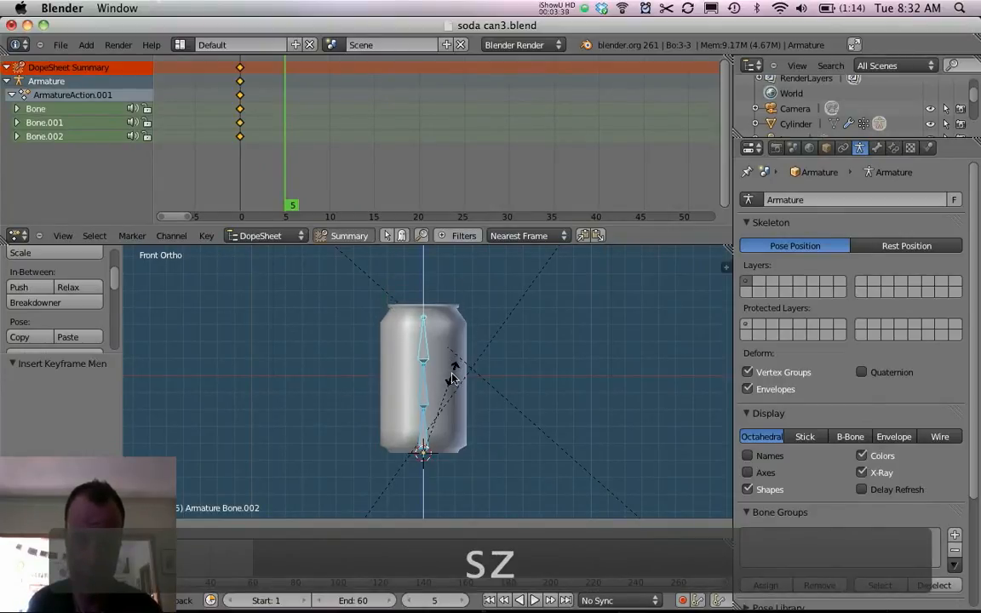
left_click(451, 381)
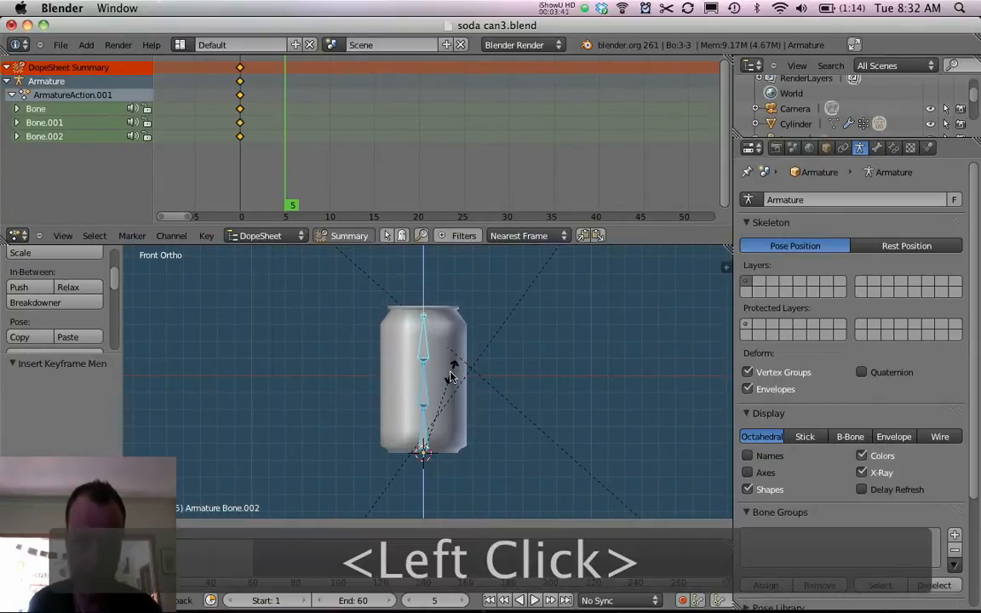
key("i")
left_click(407, 374)
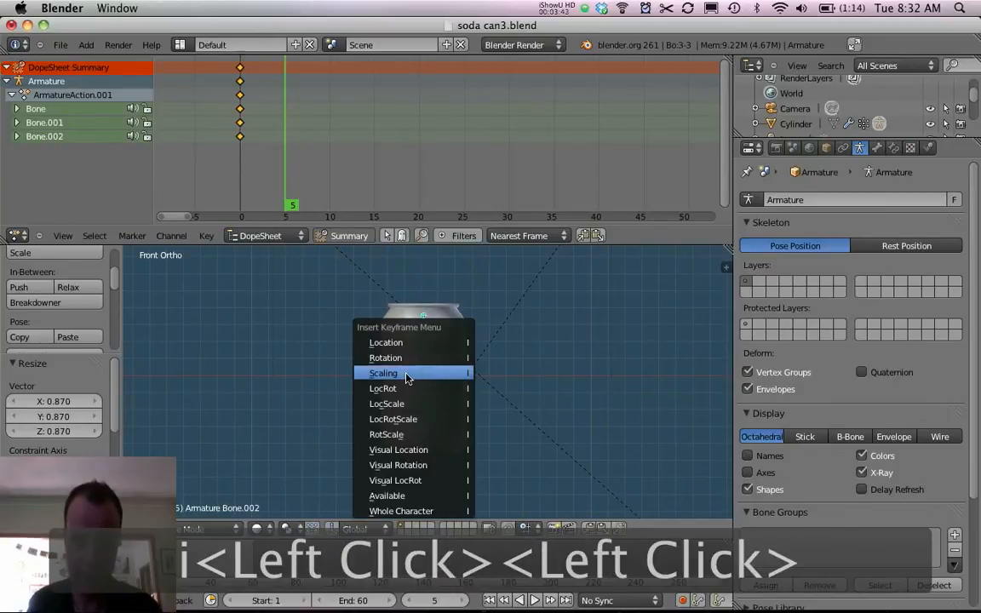
At frame 10, clear the pose scale of the three bones and insert a Scaling keyframe.
key("Left")
key("Left")
key("Left")
key("Left")
key("Left")
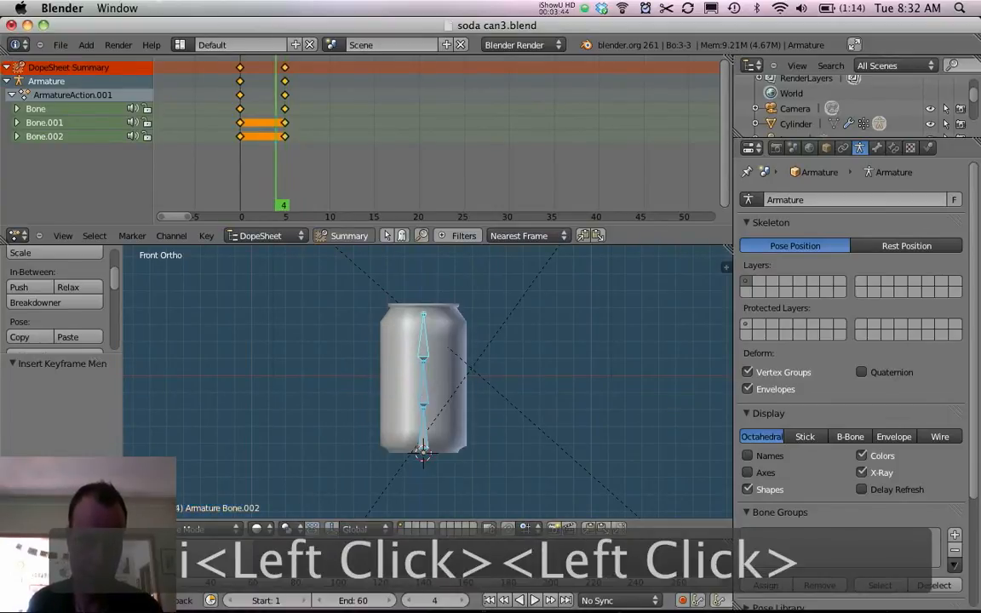
key("Right")
key("Right")
key("Right")
key("Right")
key("Right")
key("Right")
key("Right")
key("Right")
key("Right")
key("Right")
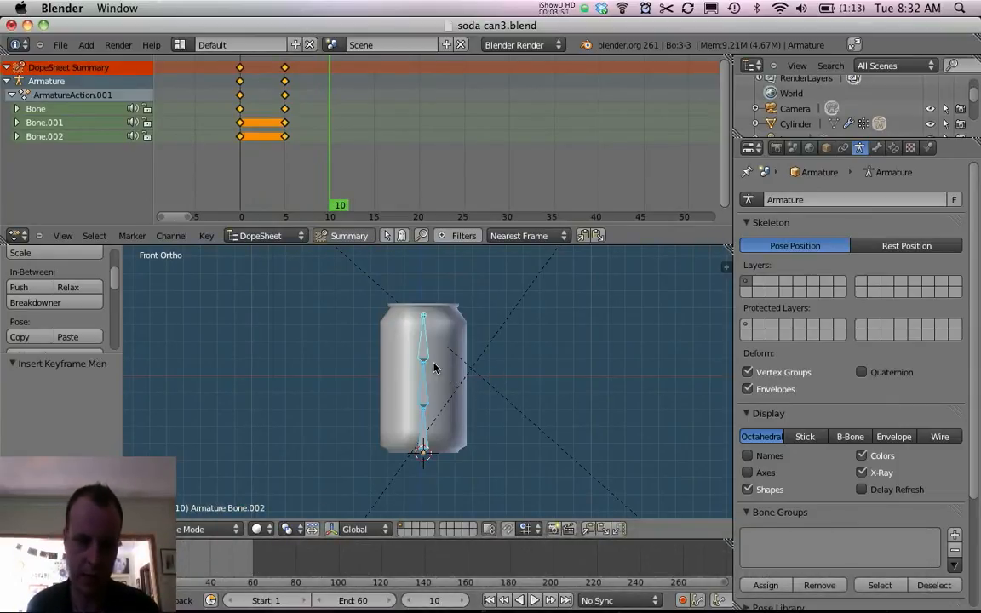
key("alt+s")
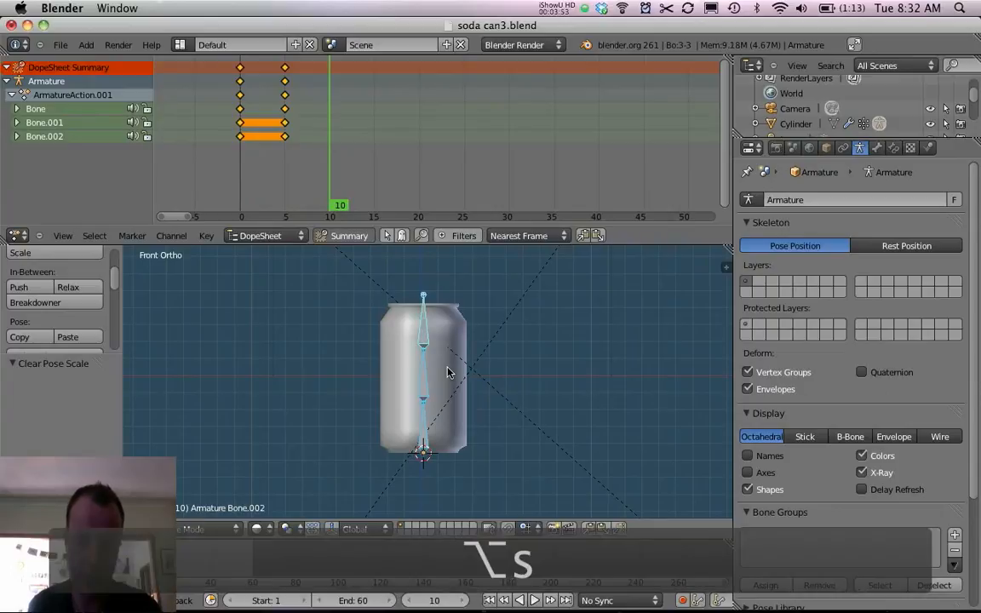
key("i")
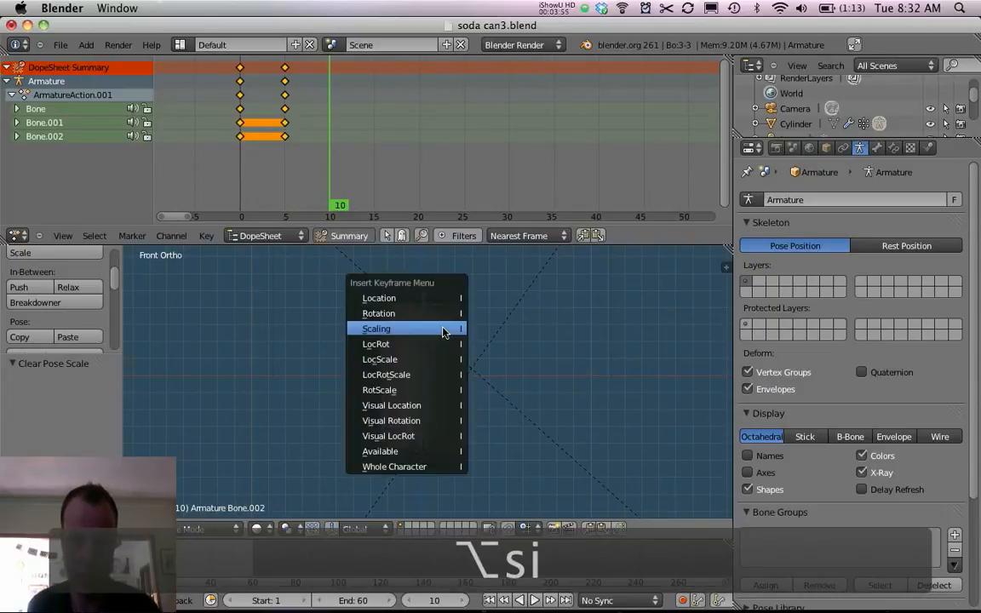
left_click(423, 332)
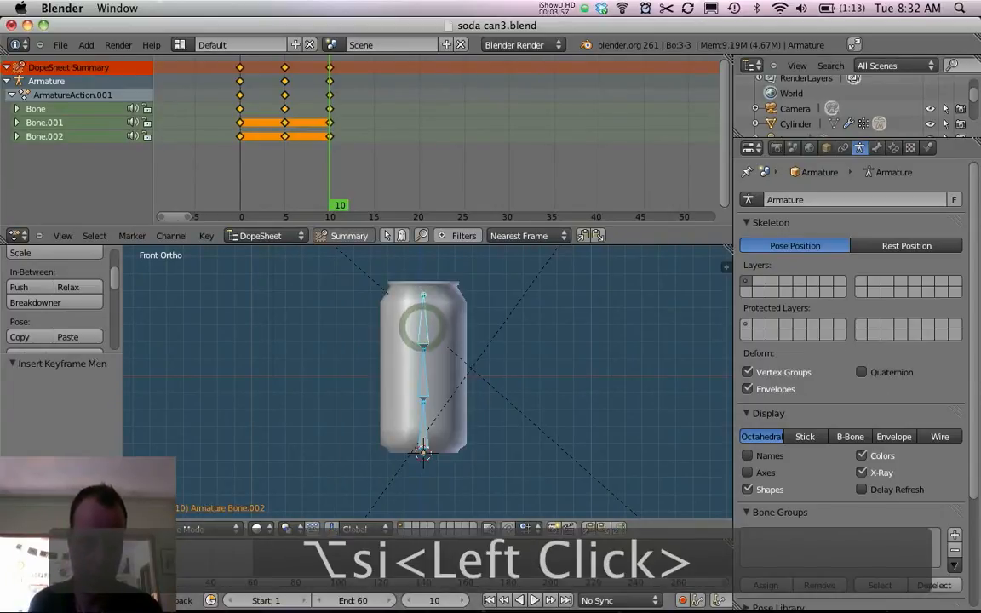
Return to frame 0, select the can and insert a Location keyframe for it.
left_click_drag(330, 174, 241, 175)
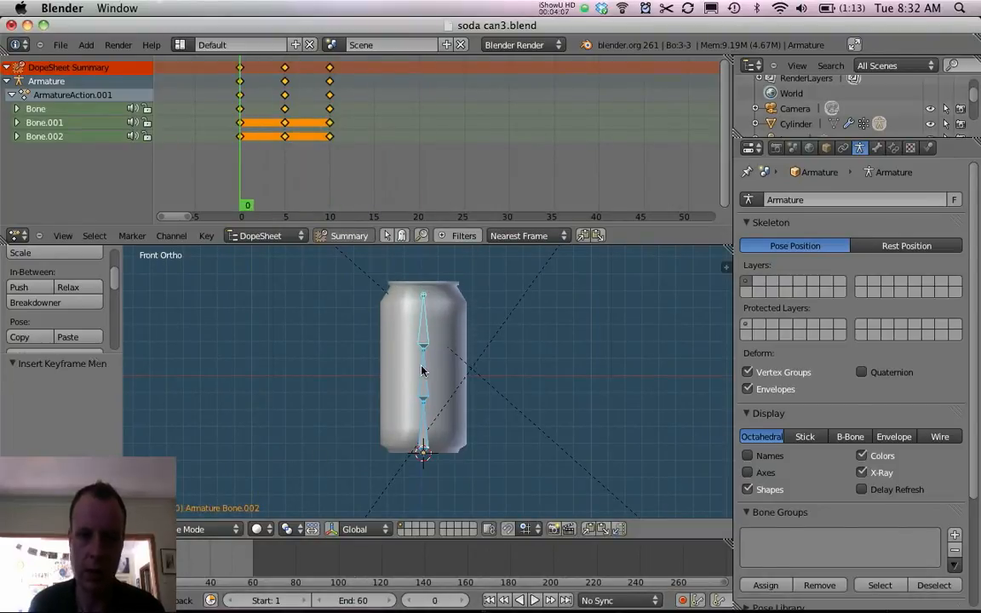
right_click(453, 313)
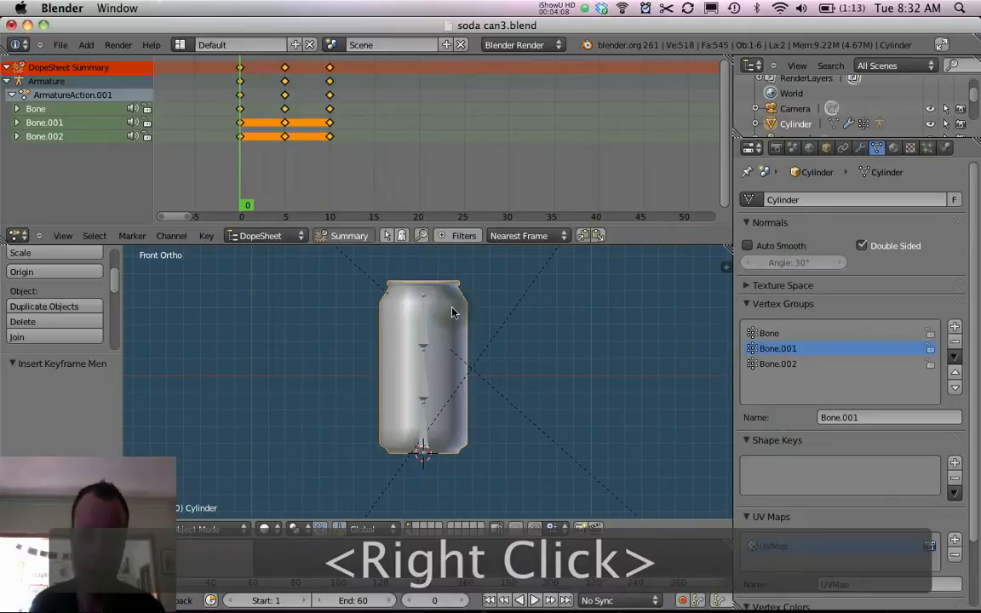
key("i")
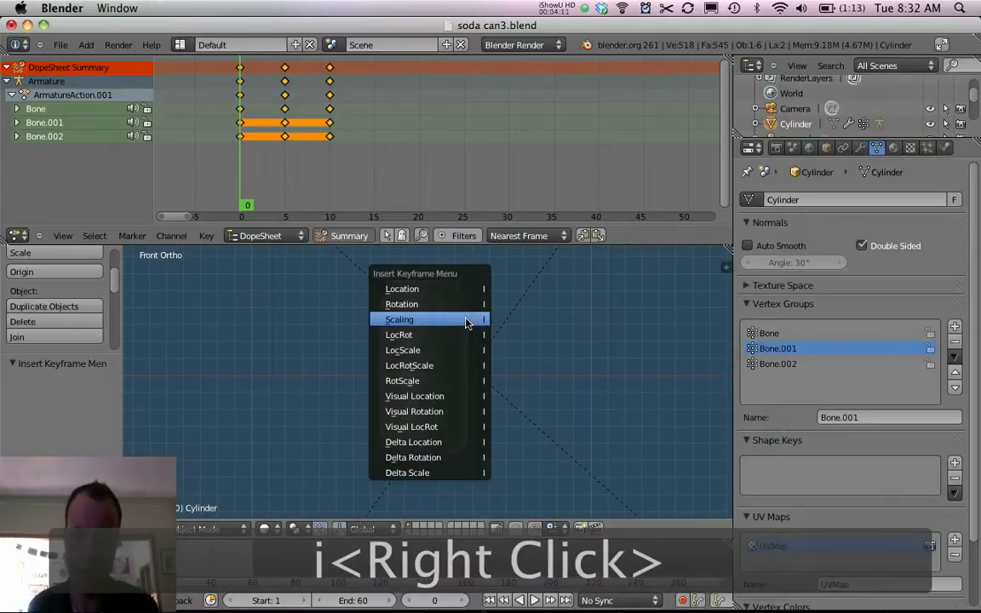
left_click(416, 289)
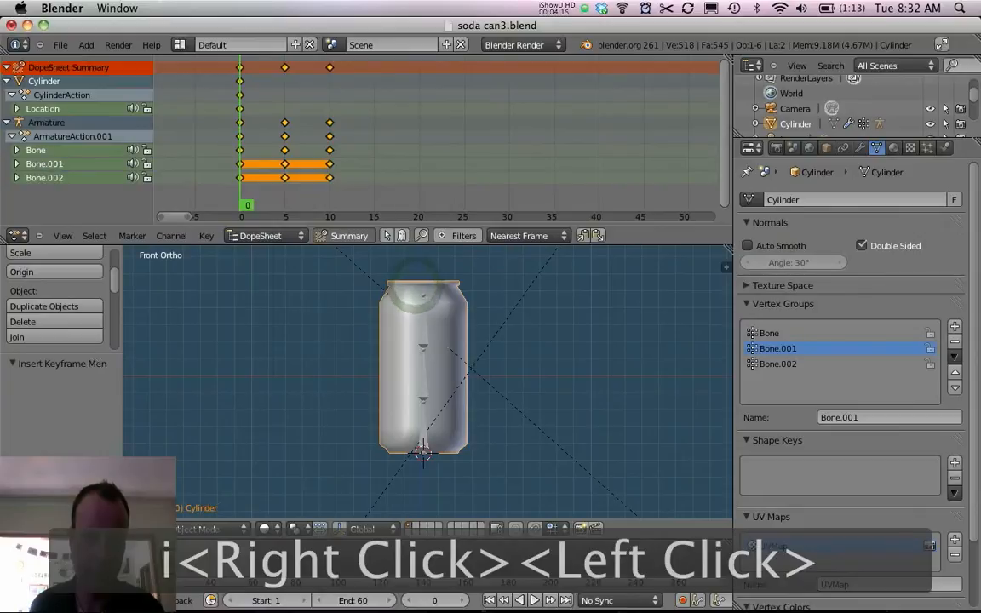
Insert a second Location keyframe for the can at frame 5, matching the squashed pose.
key("Right")
key("Right")
key("Right")
key("Right")
key("Right")
key("Right")
key("Left")
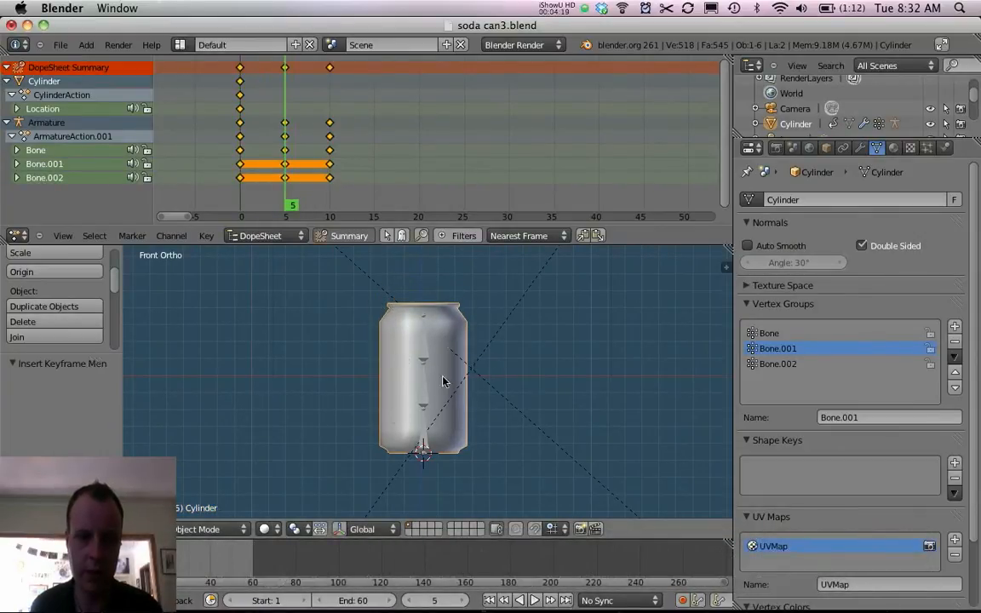
key("i")
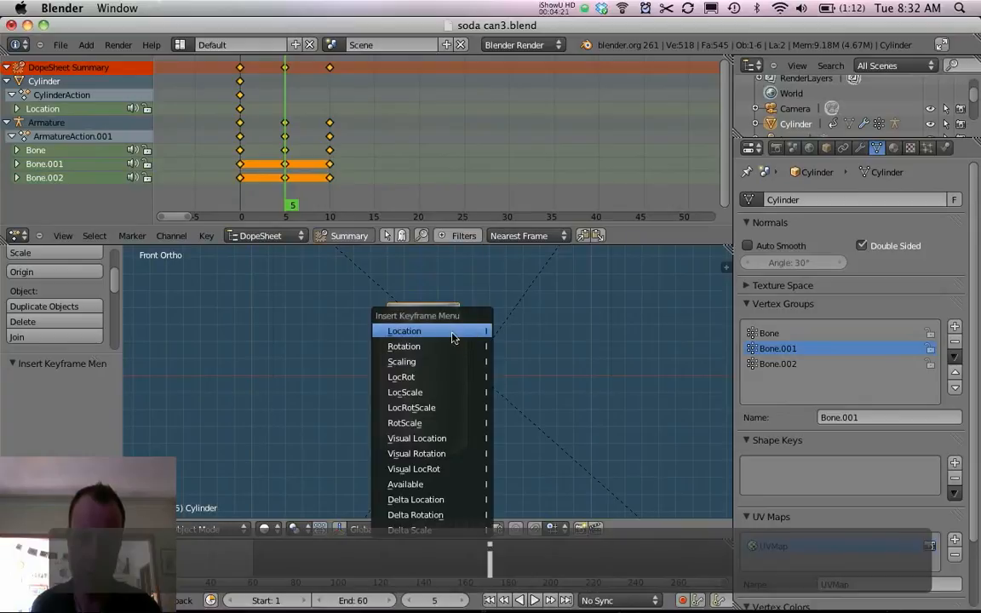
left_click(444, 332)
Step back through the frames to 0 and forward past frame 5 to check the can's squash.
key("Right")
key("Left")
key("Left")
key("Left")
key("Left")
key("Left")
key("Left")
key("Right")
key("Right")
key("Right")
key("Right")
key("Right")
key("Right")
key("Right")
key("Right")
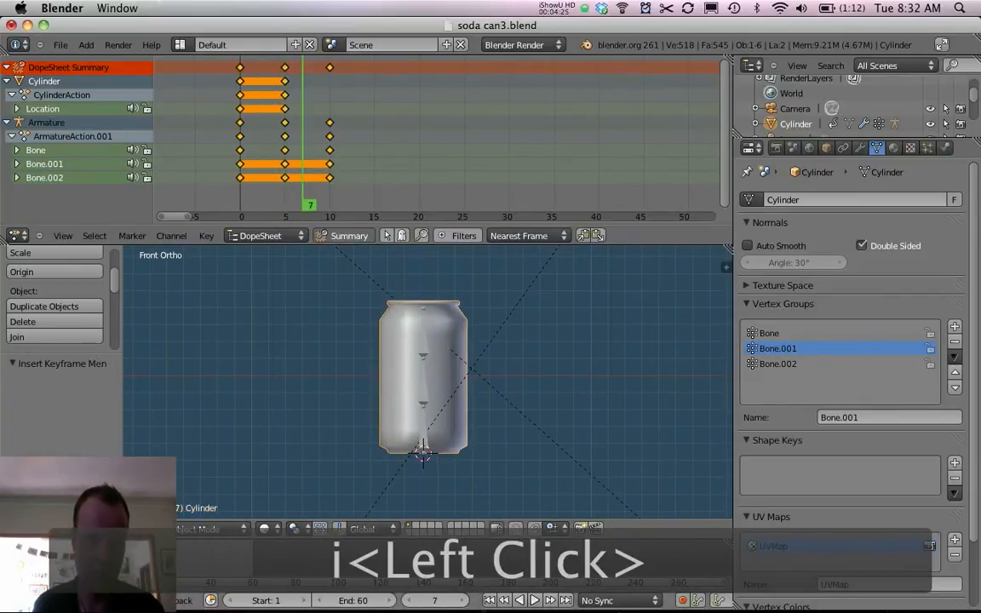
At frame 10, move the can up about 2.03 units along Z and insert a Location keyframe.
key("Right")
key("Right")
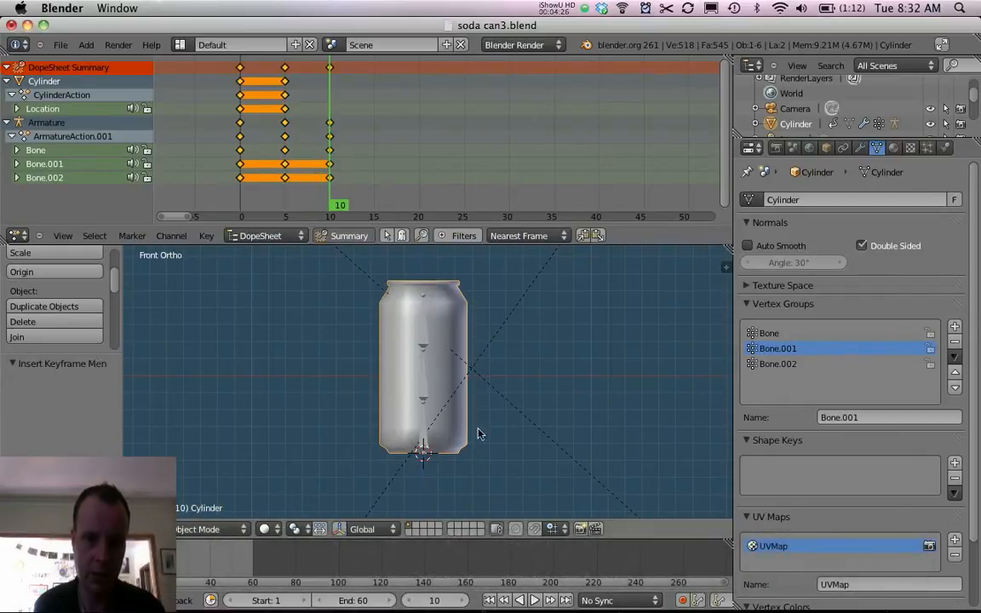
key("g")
key("z")
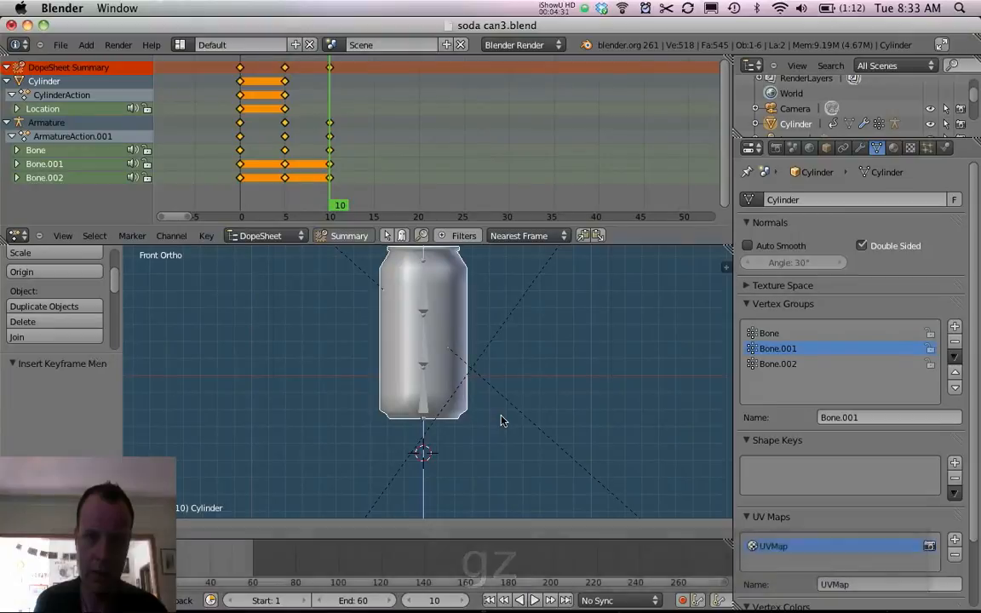
left_click(501, 418)
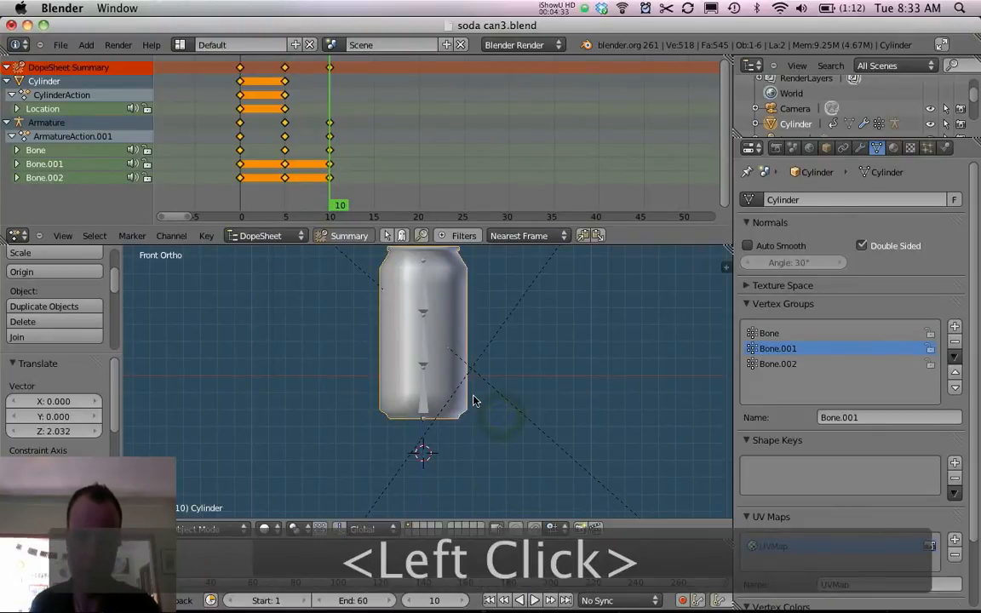
key("i")
left_click(466, 397)
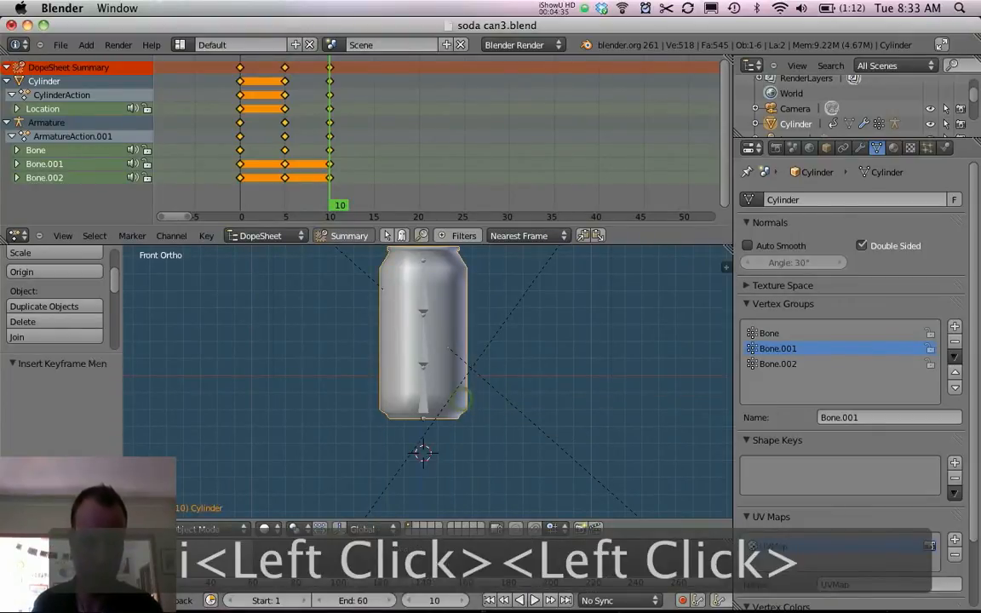
Scrub between frame 0 and frame 16 to review the squash and jump, ending at frame 0.
key("Right")
mouse_move(339, 192)
left_mouse_down()
mouse_move(347, 191)
mouse_move(240, 192)
mouse_move(375, 192)
left_mouse_up()
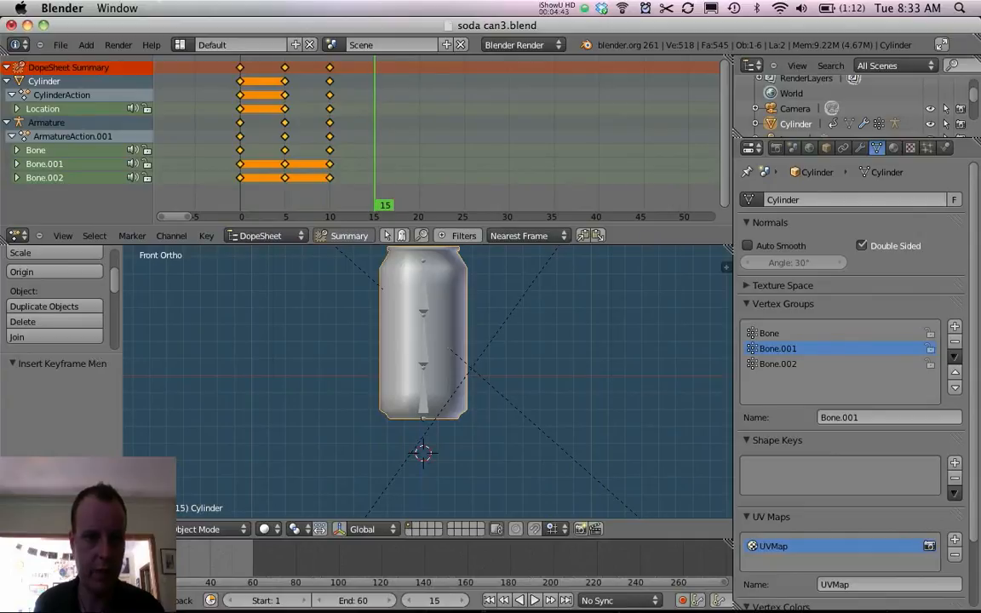
left_click(374, 191)
left_click_drag(374, 192, 242, 191)
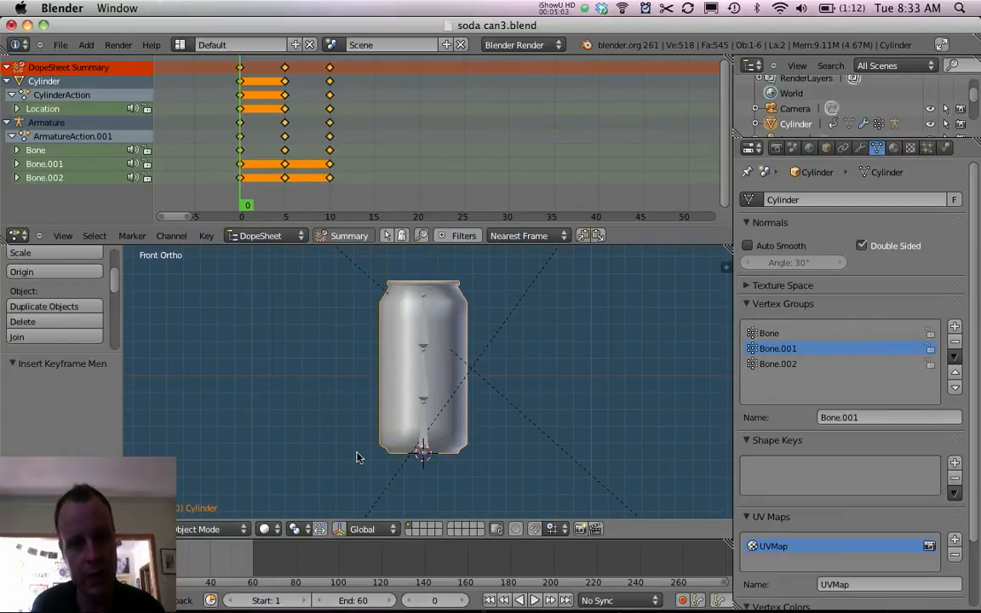
left_click_drag(306, 209, 374, 209)
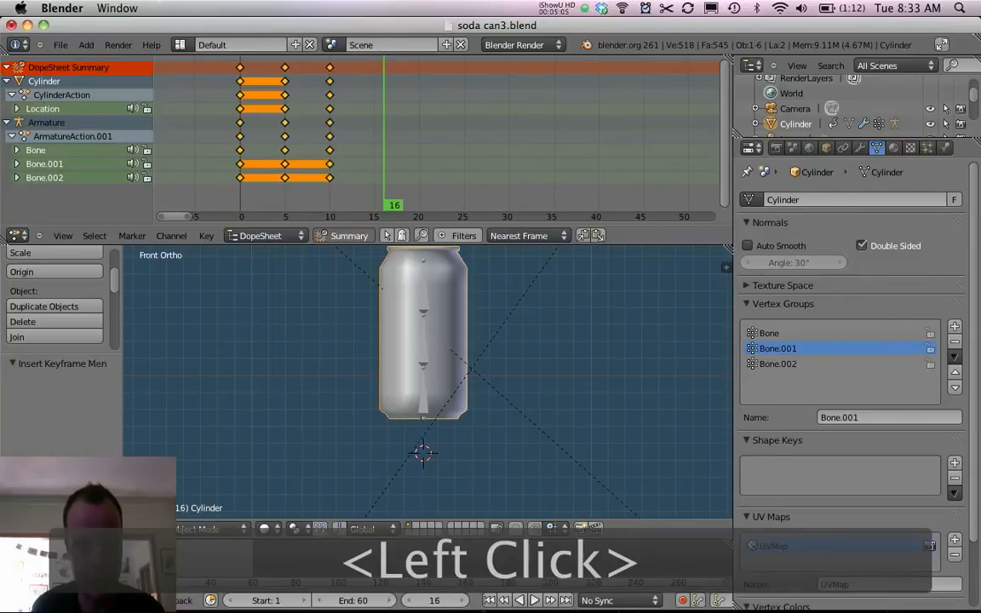
left_click_drag(156, 559, 125, 560)
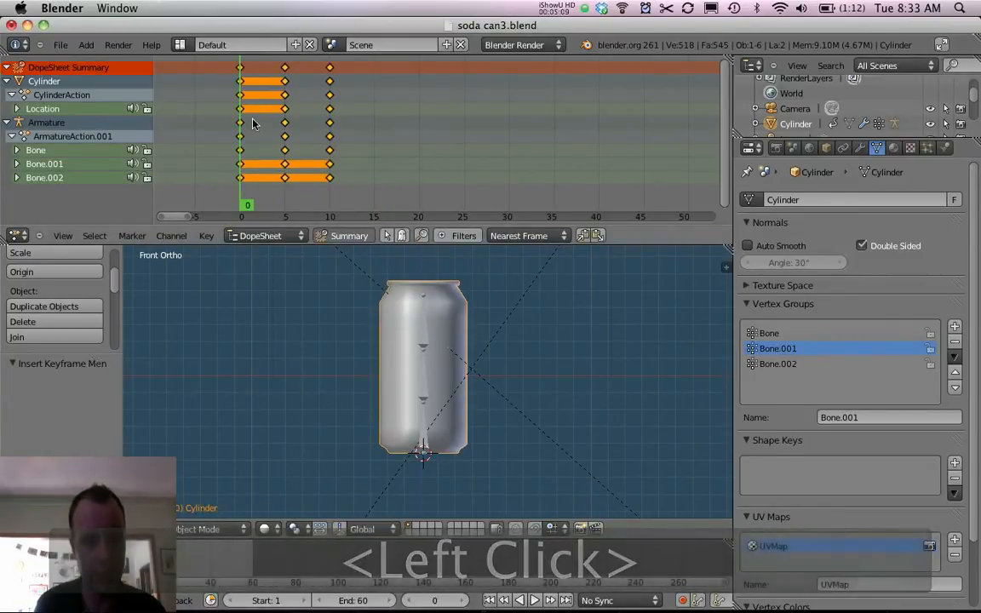
Deselect all keyframes, select the can's Location keyframe at frame 0 and duplicate it to frame 15.
key("a")
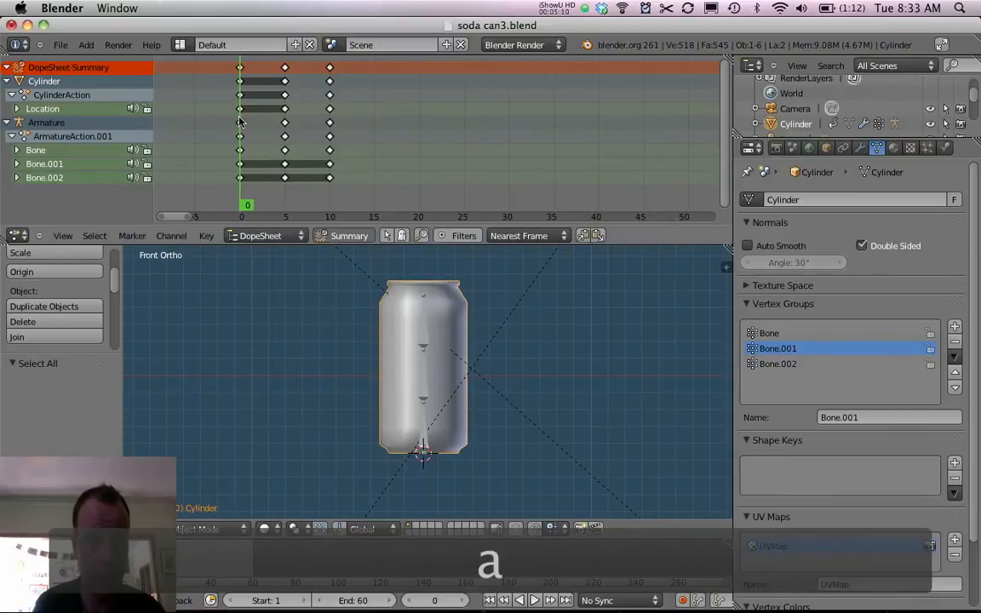
right_click(241, 115)
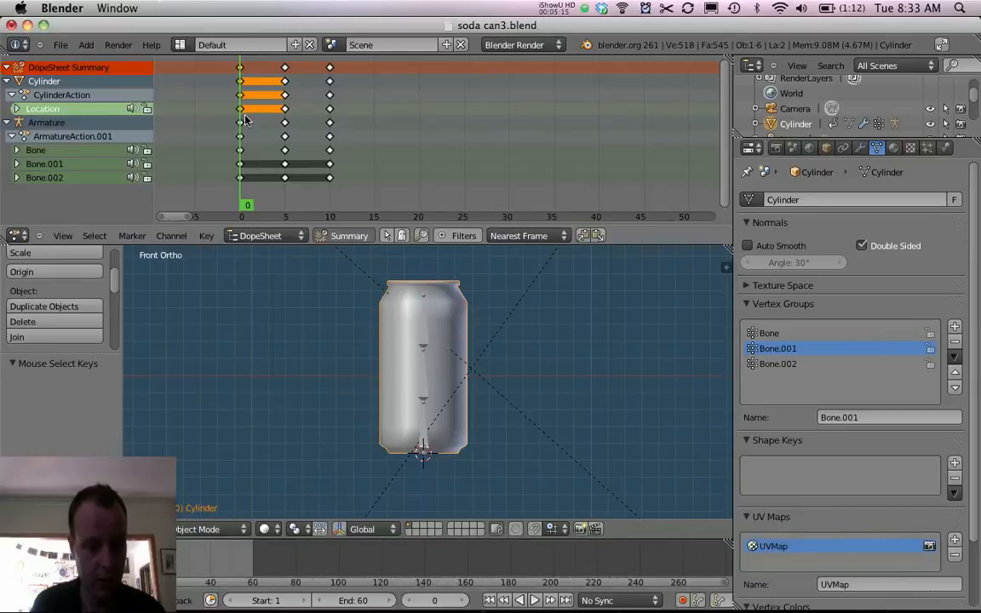
key("shift+d")
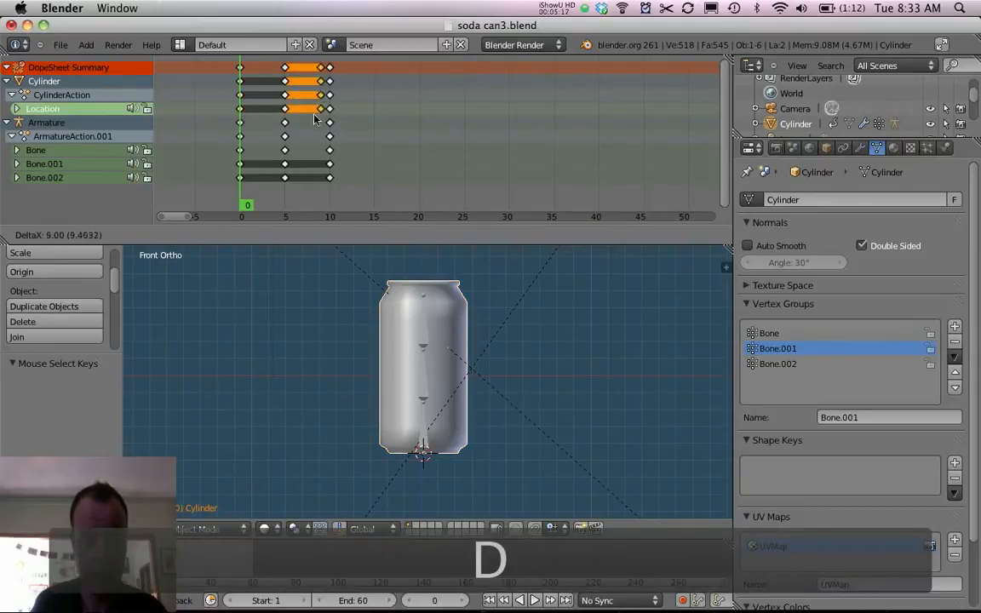
left_click(348, 116)
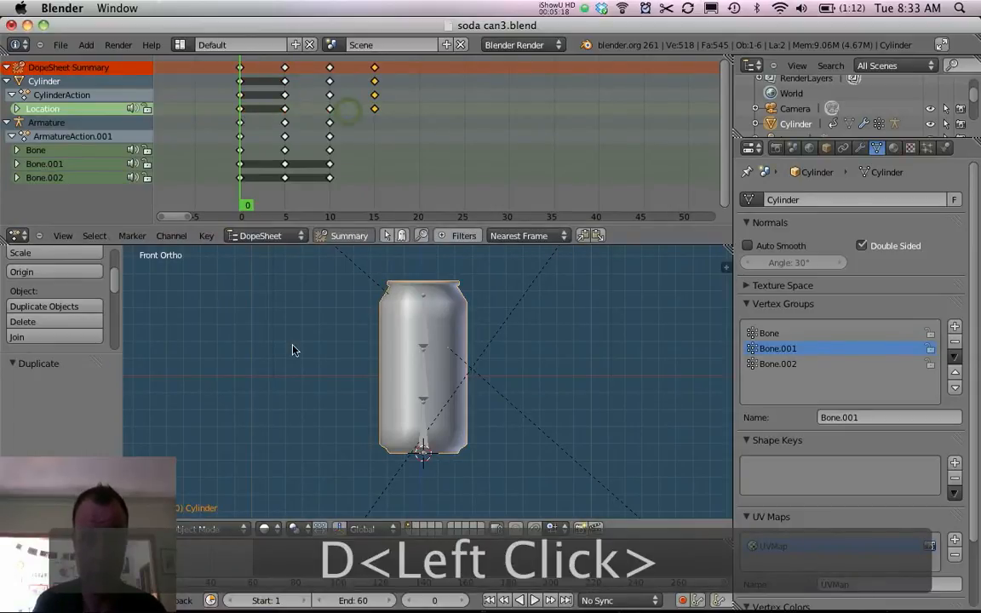
At frame 15, select all three armature bones and insert a Scaling keyframe for them.
mouse_move(307, 116)
left_mouse_down()
mouse_move(384, 116)
mouse_move(375, 115)
left_mouse_up()
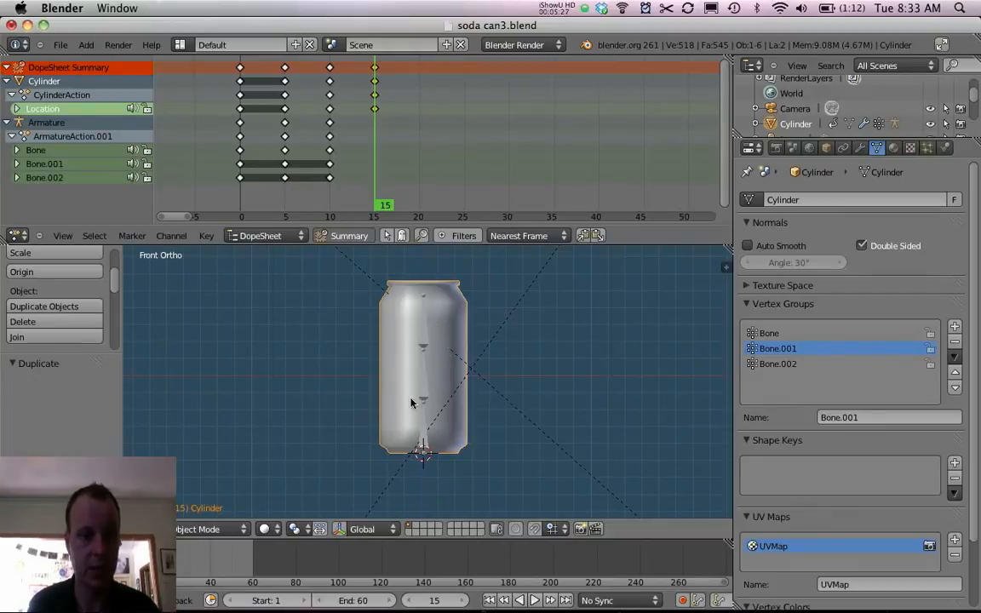
left_click_drag(396, 115, 375, 115)
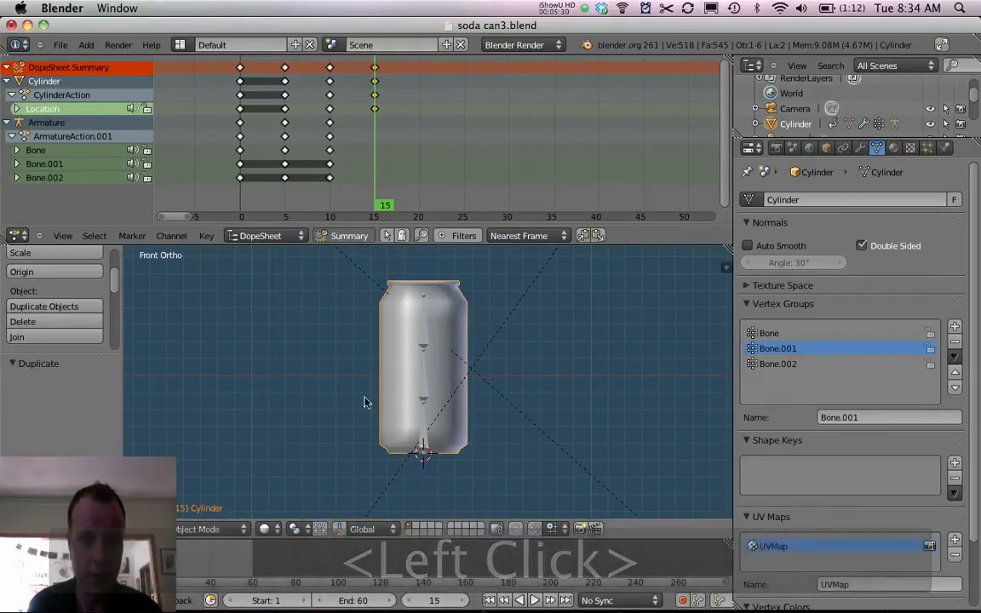
right_click(429, 364, "shift")
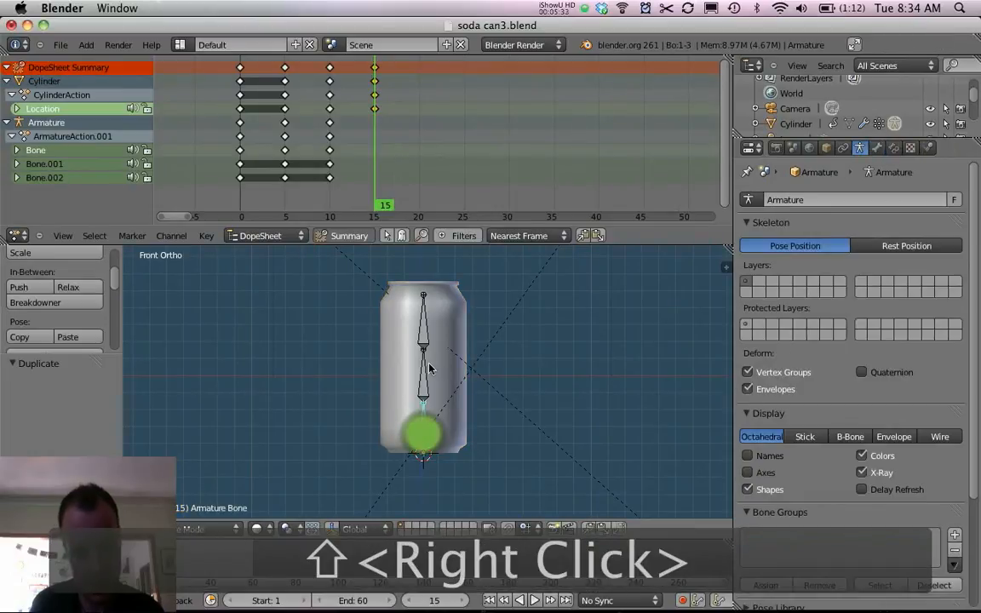
right_click(417, 380)
right_click(395, 320, "shift")
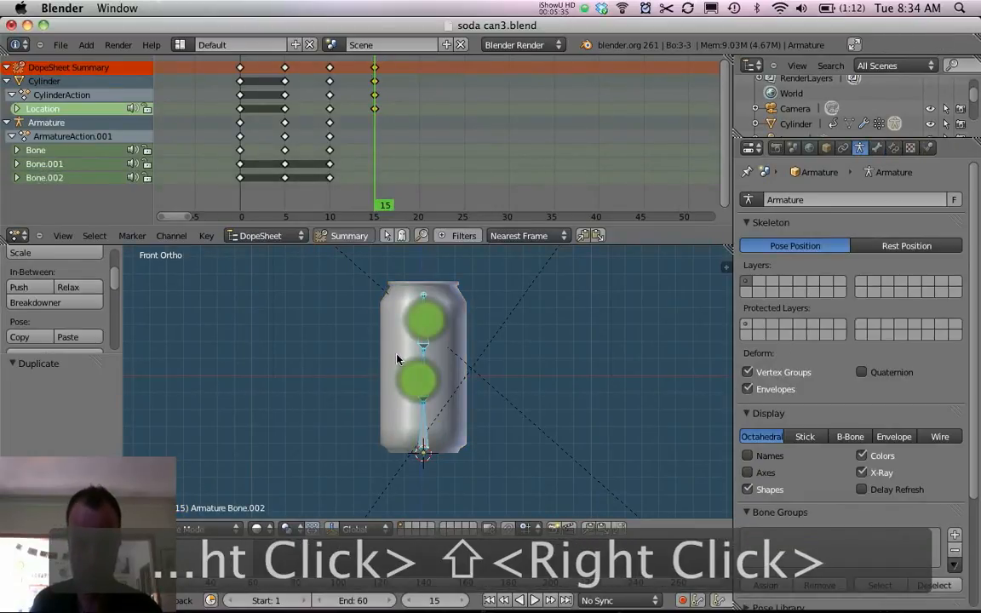
key("i")
left_click(344, 387)
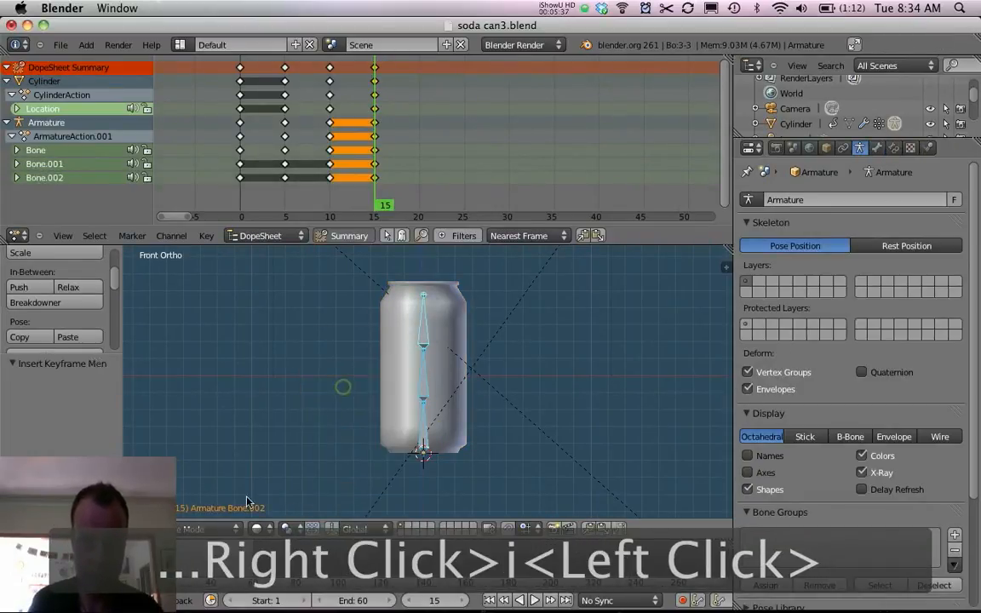
At frame 16, scale the three bones along Z to about 0.914 and insert a Scaling keyframe.
key("Right")
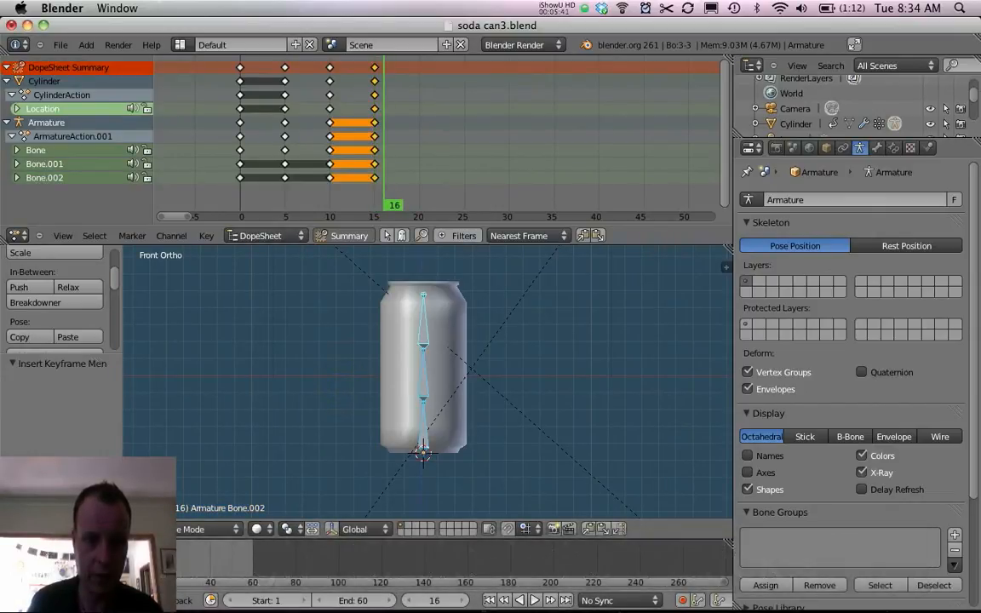
key("Right")
key("Left")
key("s")
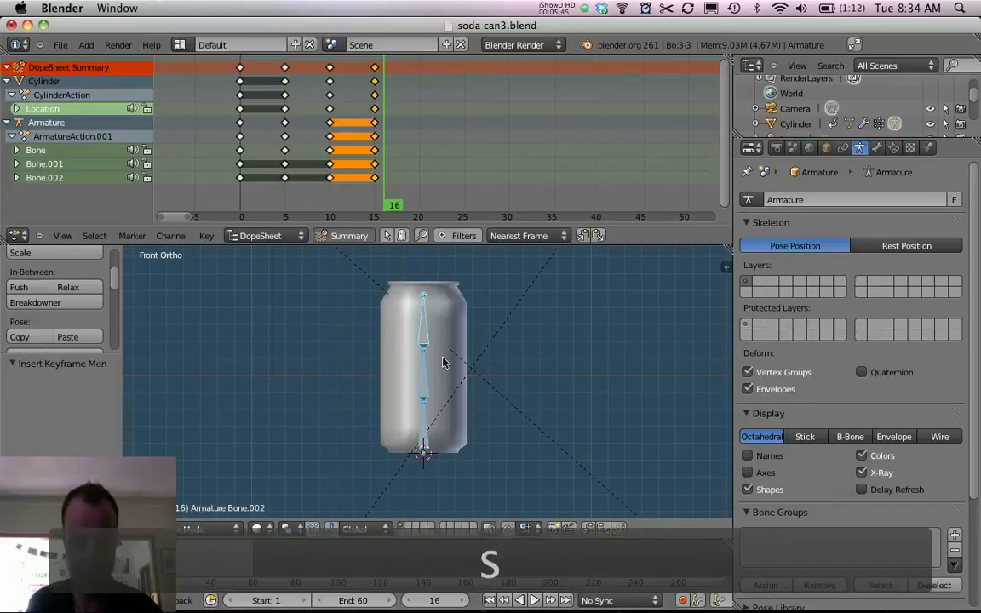
key("z")
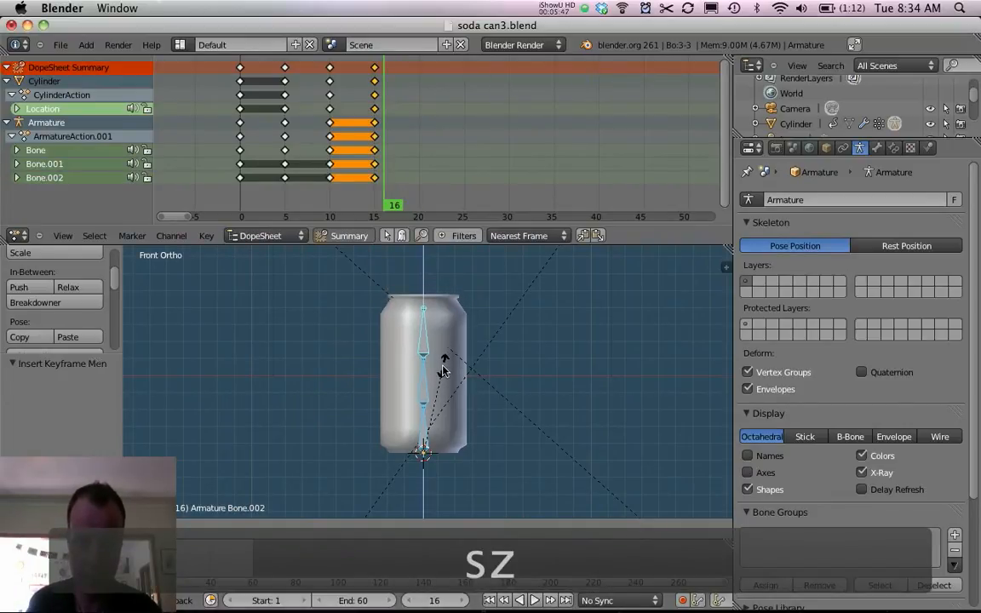
left_click(442, 368)
key("i")
left_click(442, 367)
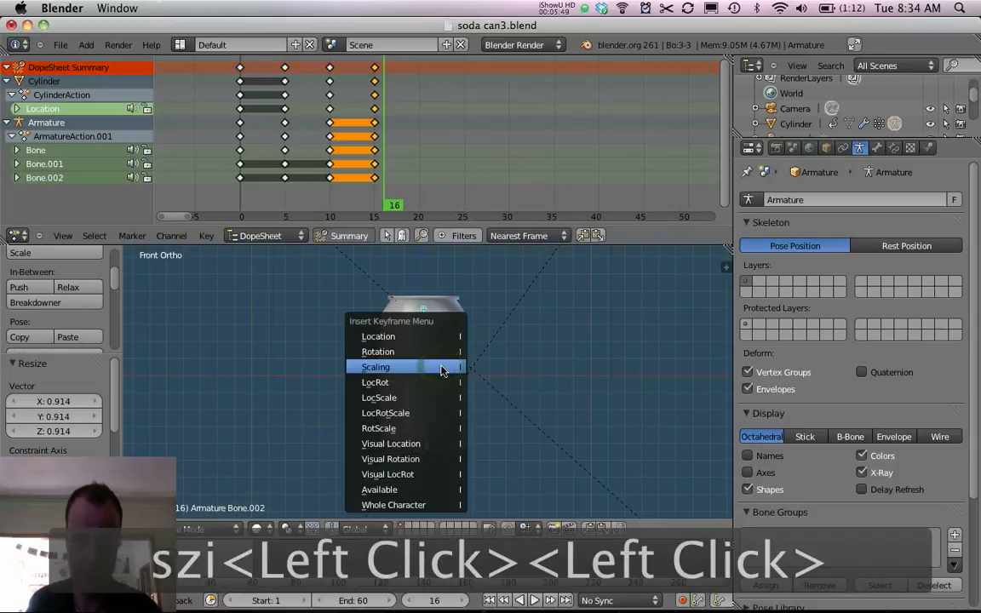
At frame 20, clear the pose scale of the three bones and insert a Scaling keyframe.
key("Right")
key("Right")
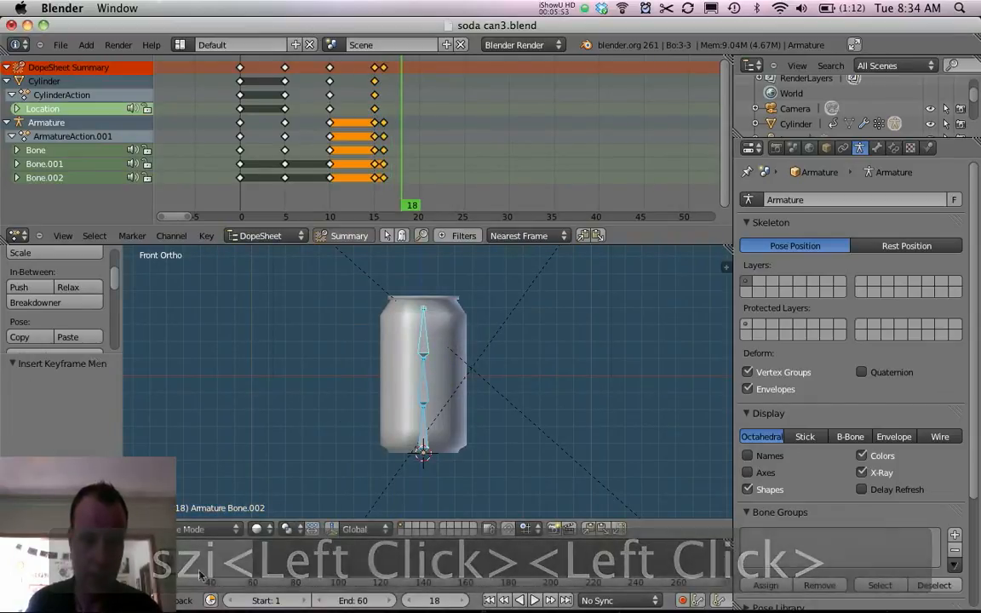
left_click(420, 144)
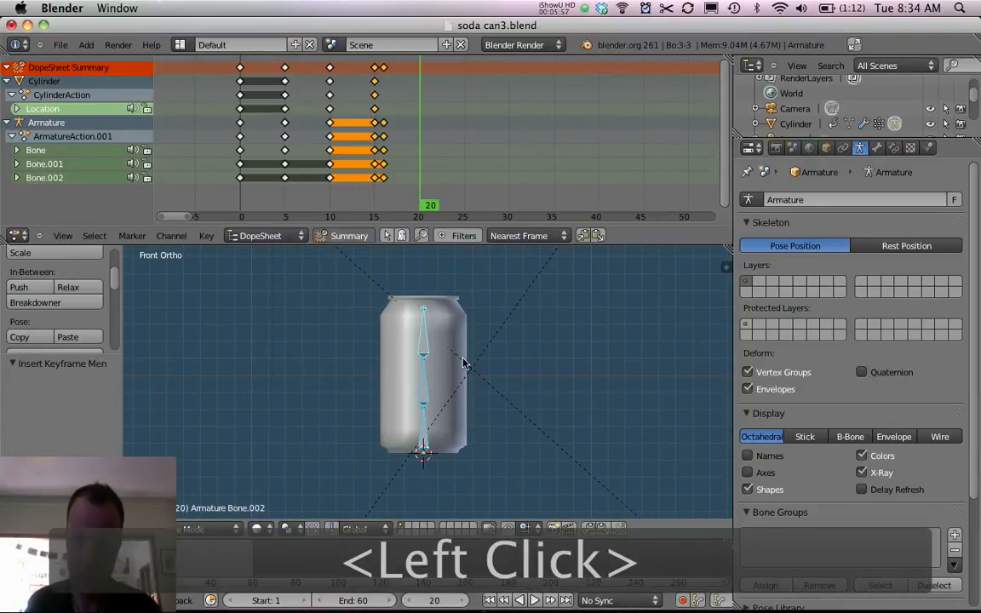
key("alt+s")
key("i")
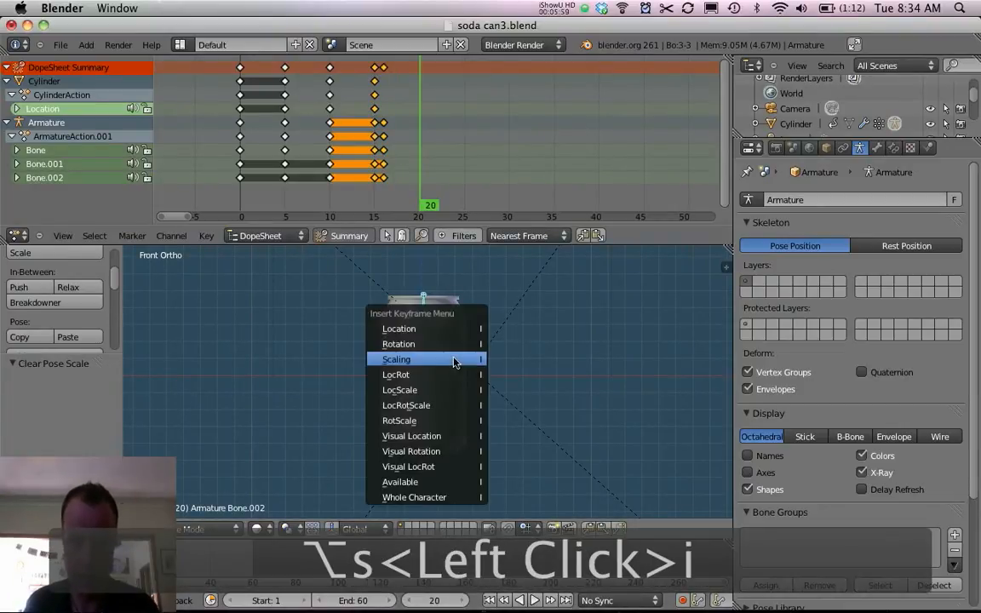
left_click(469, 359)
Scrub through frames 0 to 20 to review the full jump and landing, ending at frame 0.
scroll(443, 358, "up", 20, "alt")
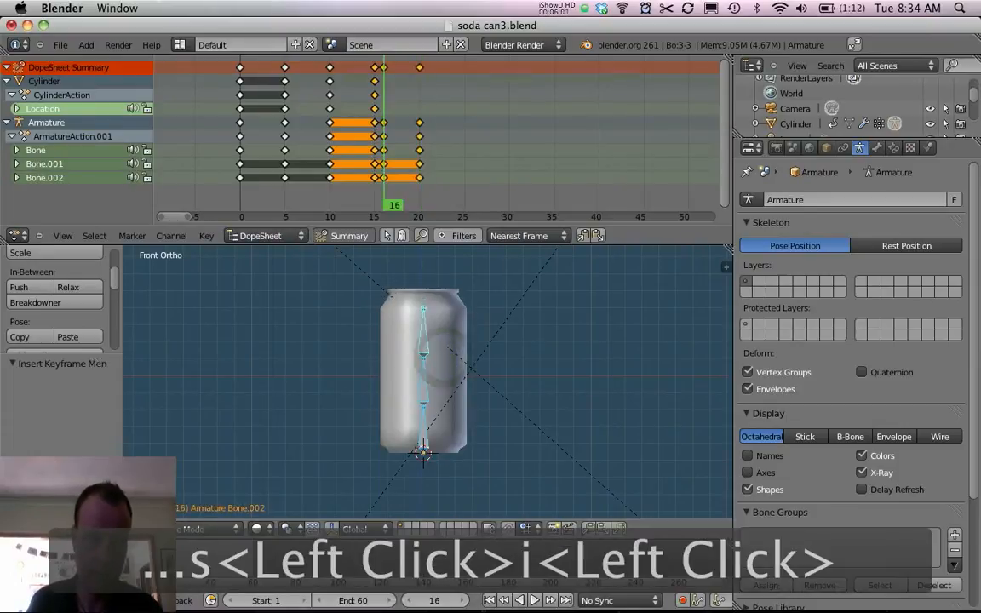
scroll(443, 358, "down", 12, "alt")
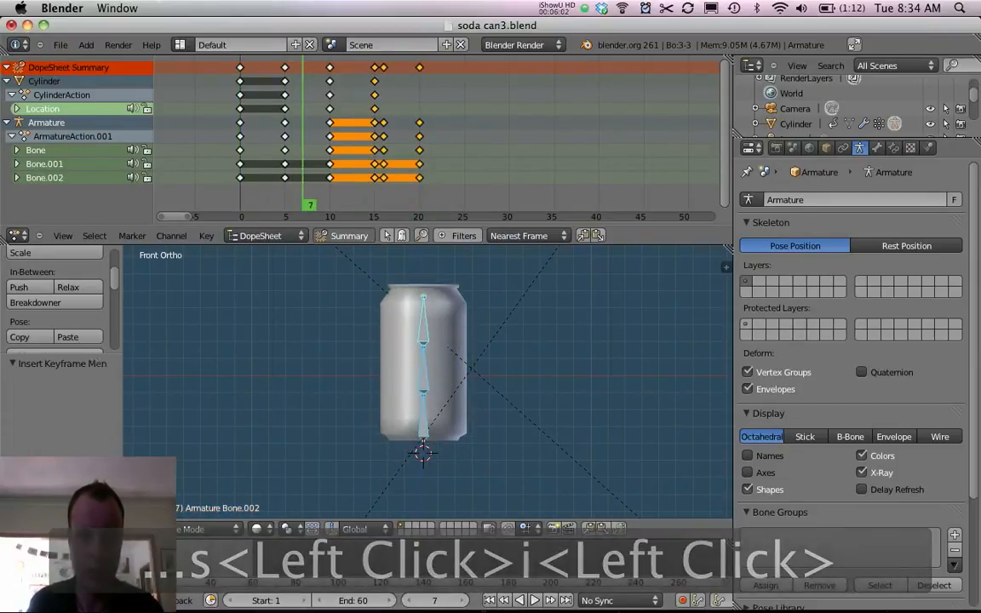
scroll(442, 357, "down", 8, "alt")
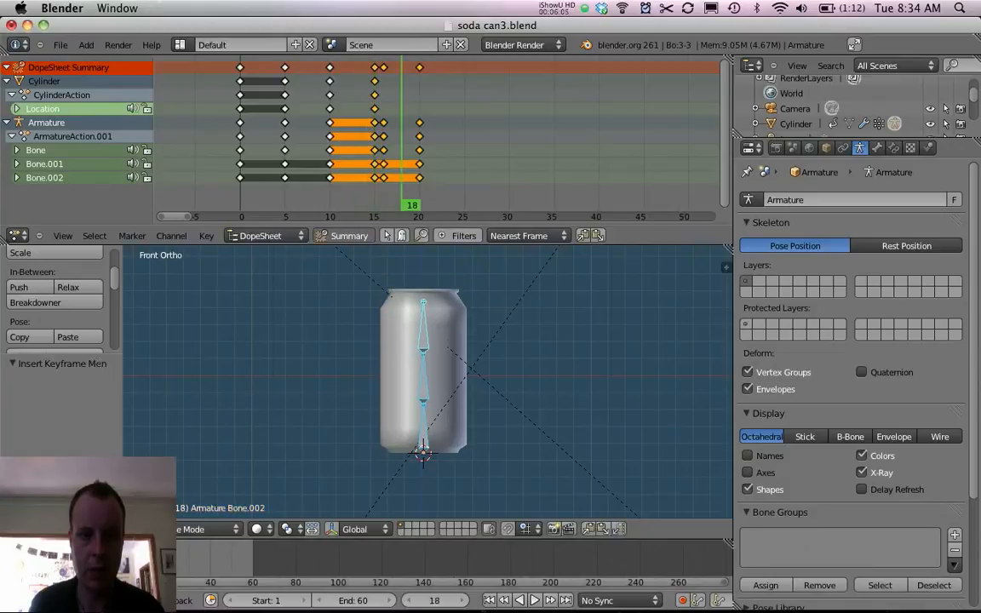
scroll(442, 357, "up", 11, "alt")
left_click_drag(321, 196, 240, 196)
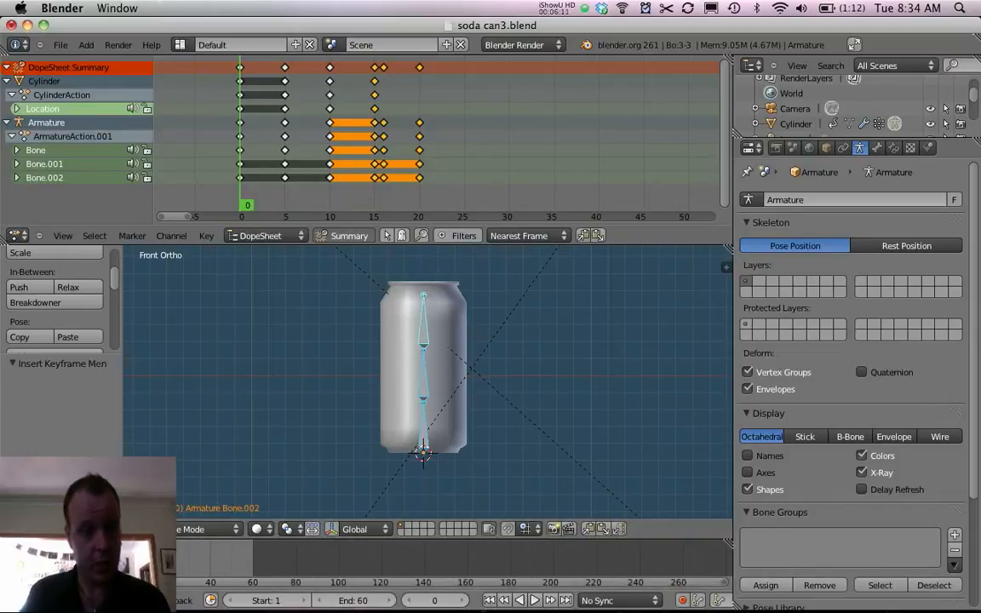
mouse_move(242, 196)
left_mouse_down()
mouse_move(419, 196)
mouse_move(240, 196)
left_mouse_up()
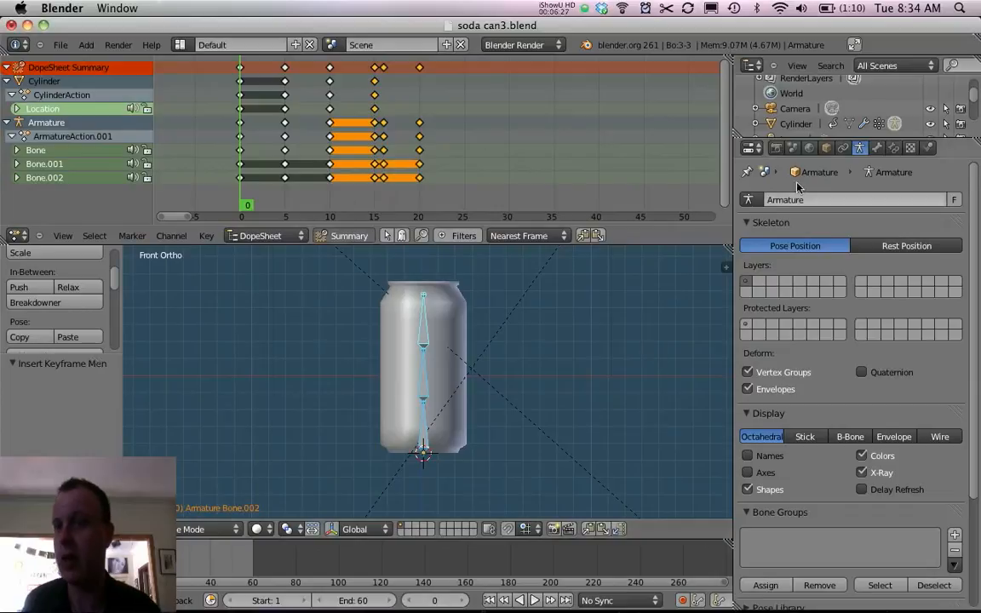
Select the can and display its modifier settings.
right_click(451, 349)
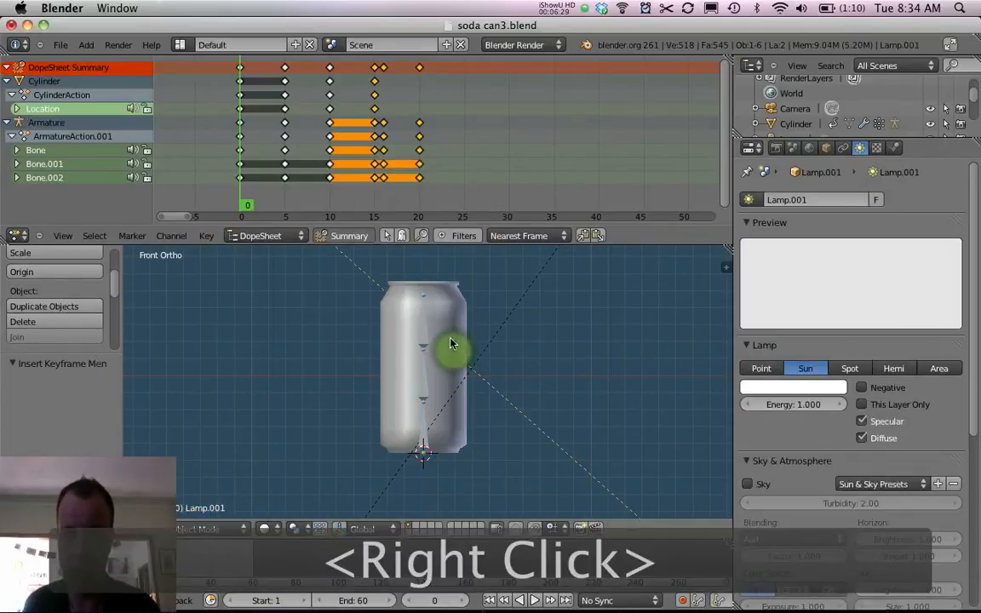
right_click(448, 302)
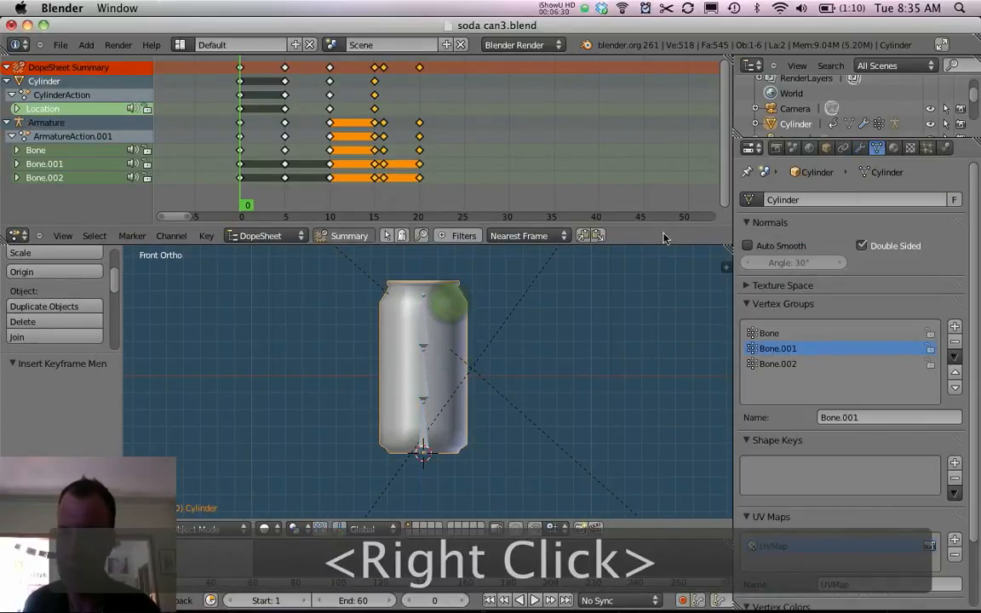
left_click(860, 149)
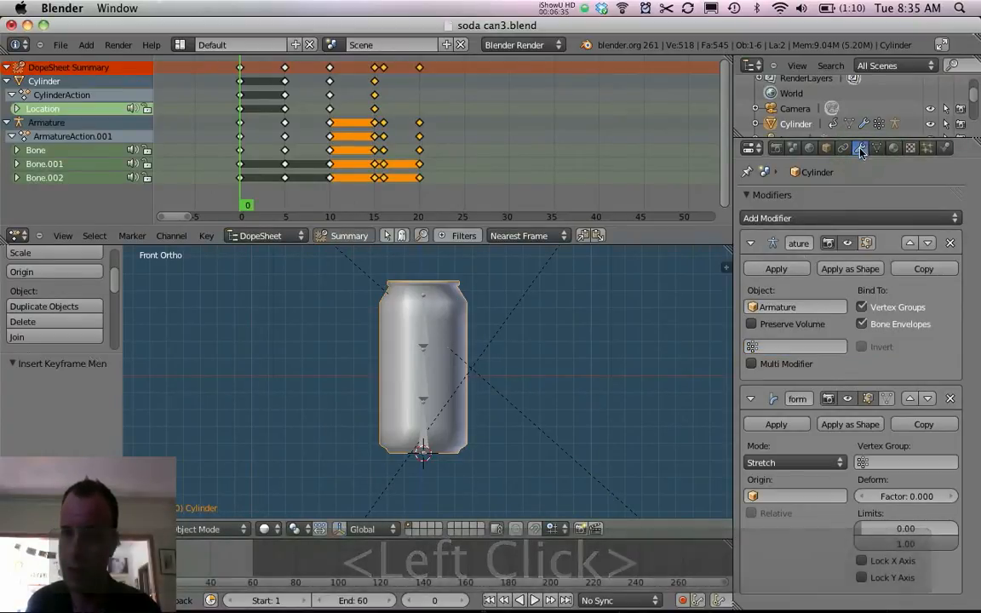
Try a factor of -0.050 on the can's Stretch deform modifier and reset the factor to 0.
left_click_drag(905, 492, 902, 498)
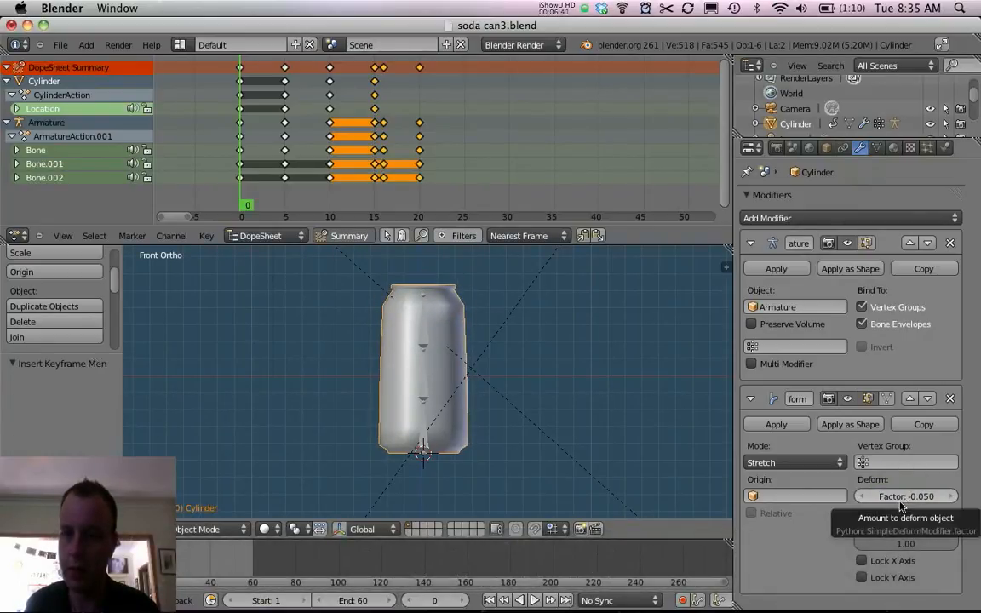
left_click(906, 497)
type("0")
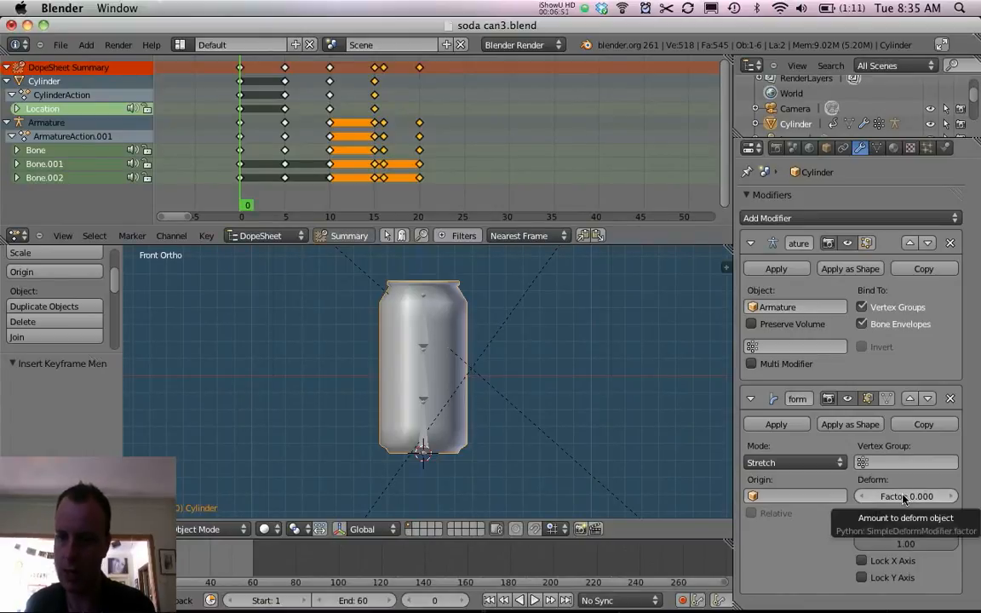
Keyframe the can's Stretch deform factor at 0 on frame 0 and at -0.220 on frame 5.
key("i")
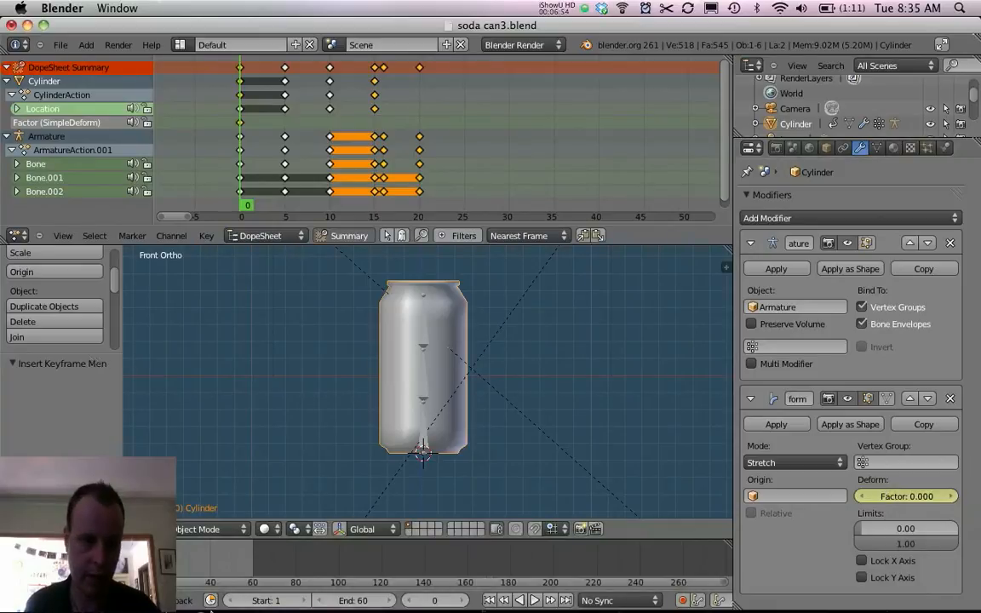
left_click_drag(266, 170, 285, 170)
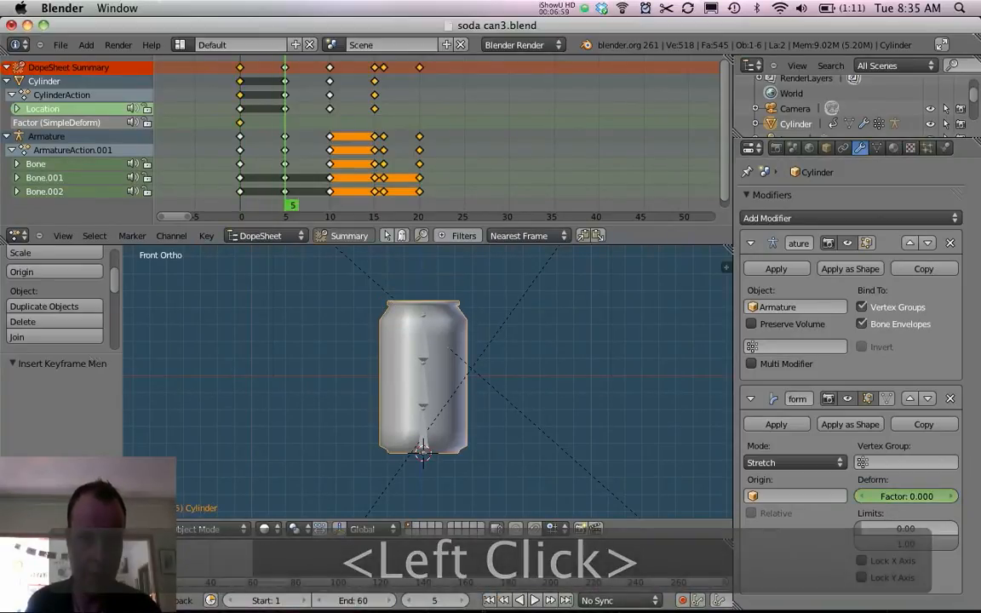
left_click_drag(883, 498, 887, 498)
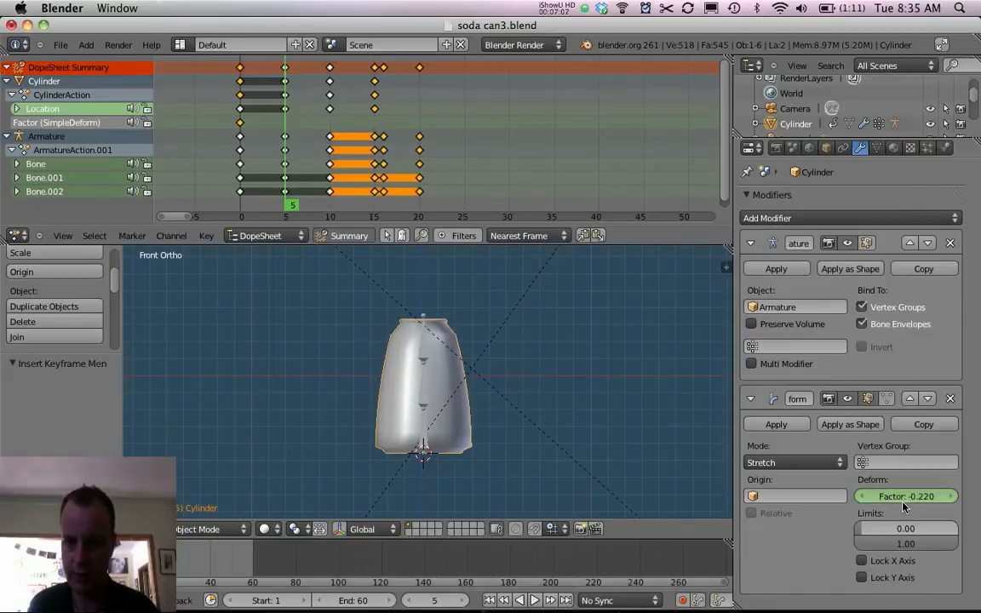
key("i")
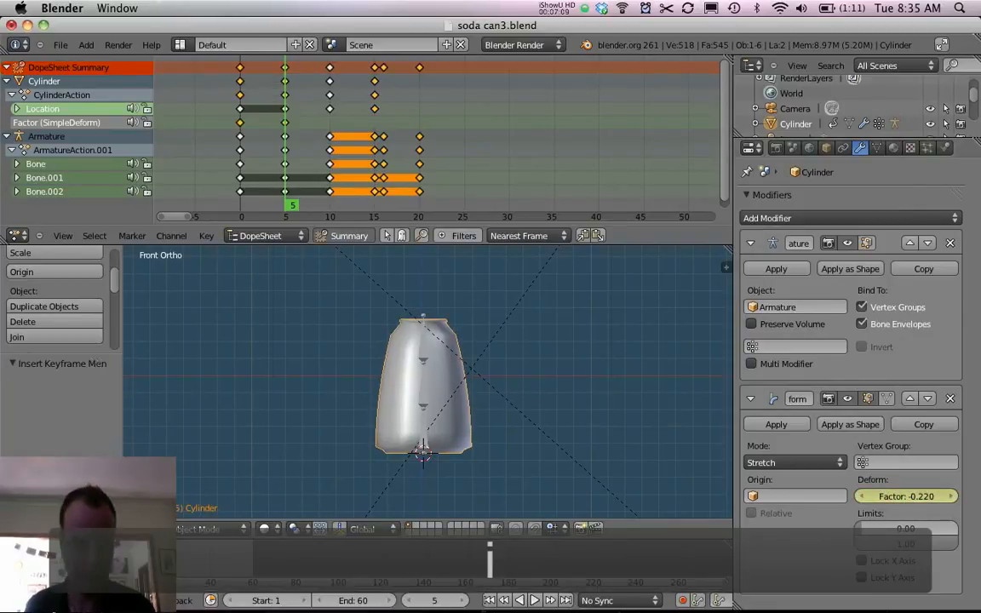
At frame 10, set the Stretch deform factor to 0.130 and insert a keyframe for it.
left_click_drag(286, 153, 329, 153)
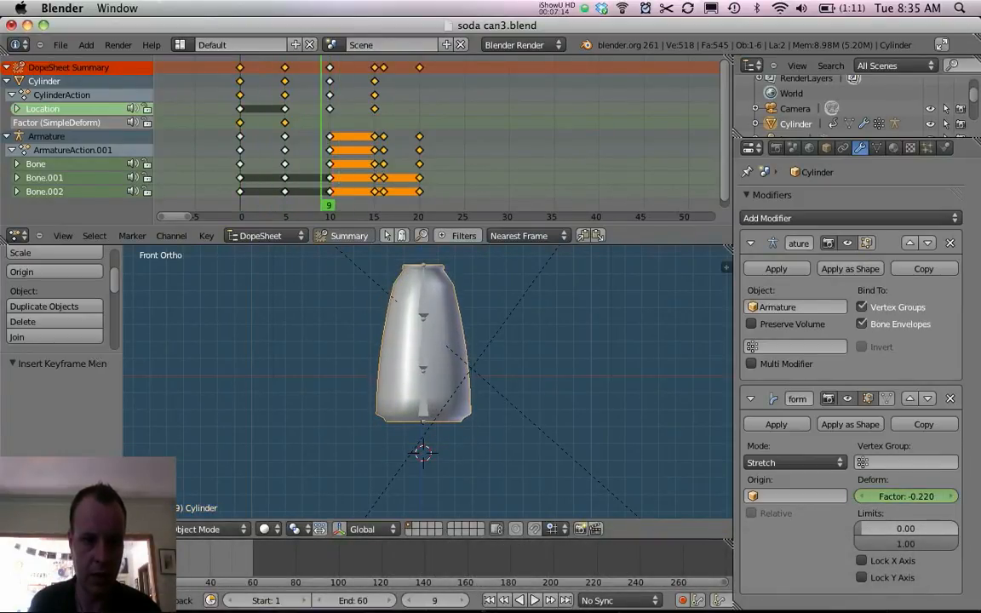
left_click_drag(918, 499, 919, 500)
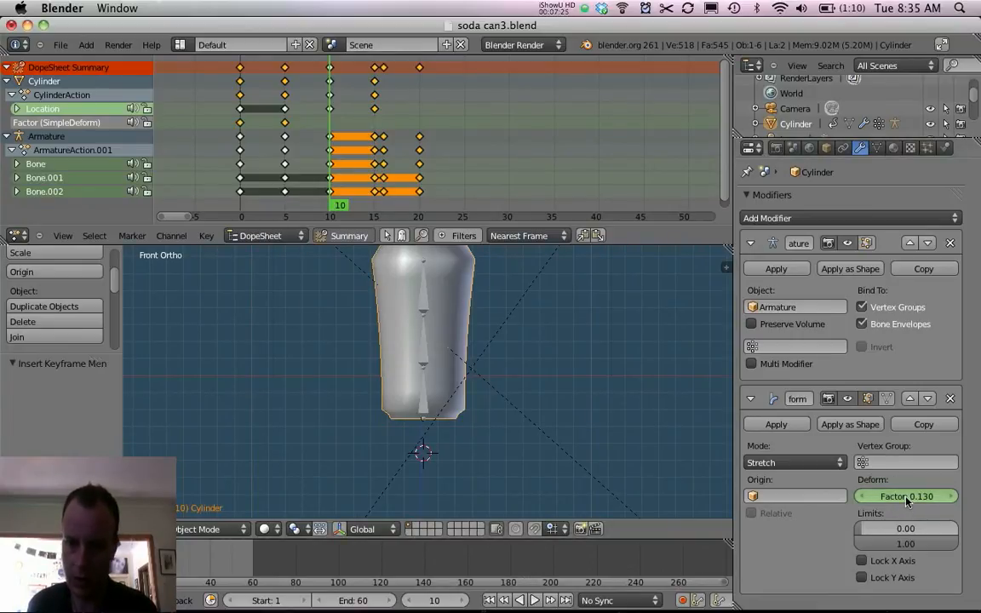
key("i")
At frame 15, set the Stretch deform factor to 0 and insert a keyframe for it.
left_click_drag(329, 183, 375, 183)
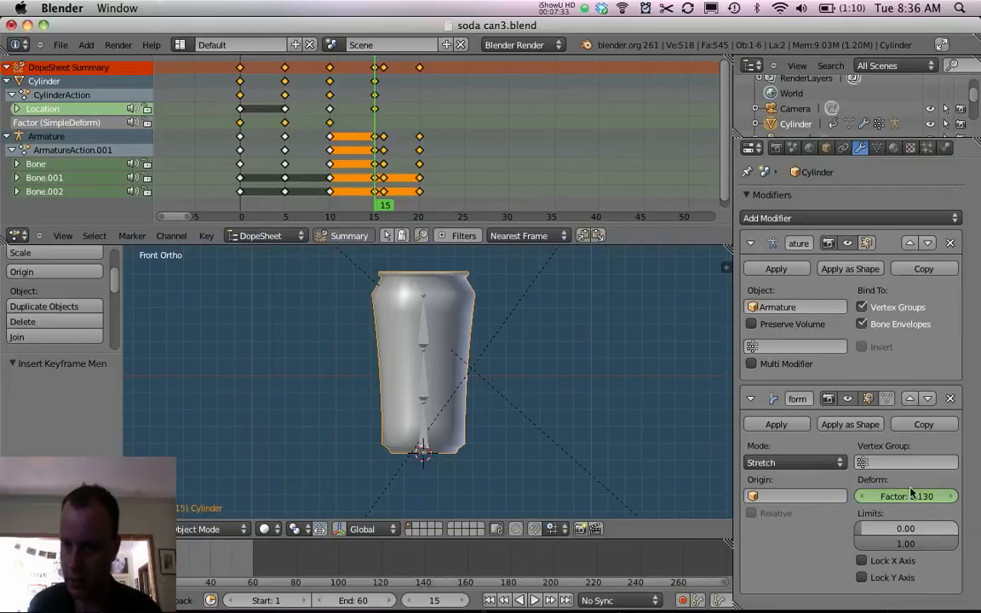
left_click(910, 497)
type("0")
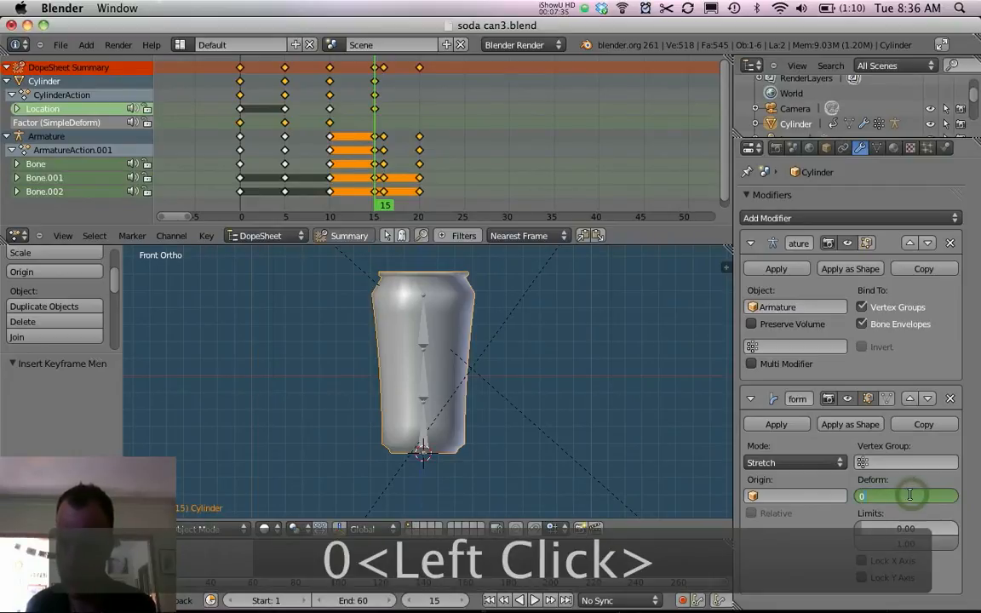
key("Return")
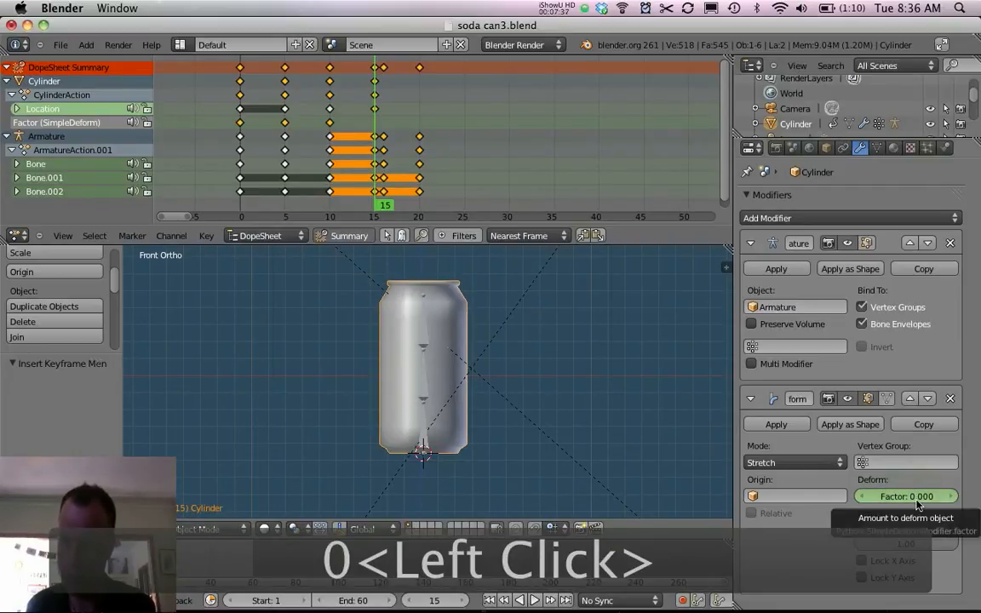
key("i")
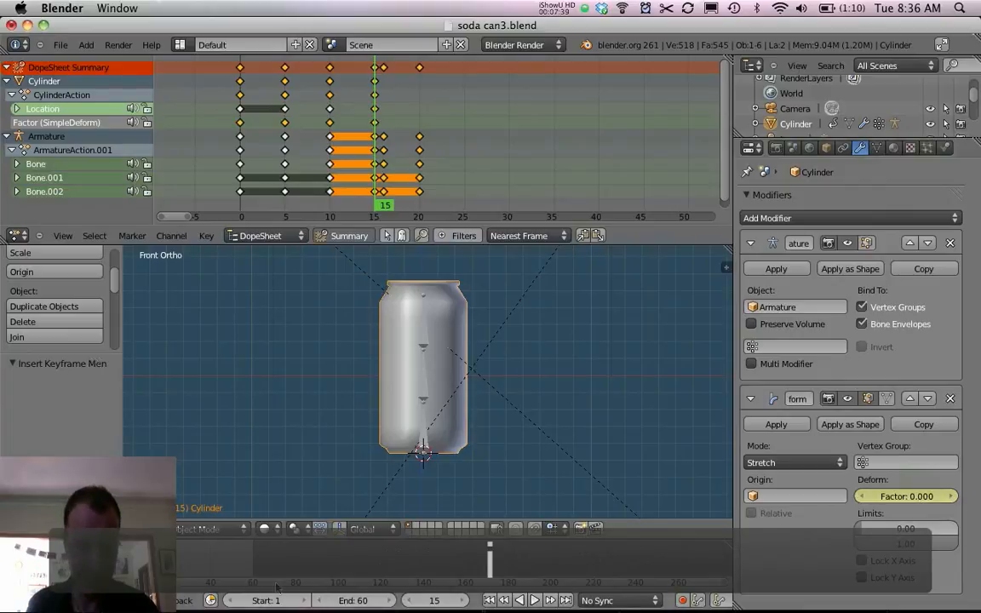
At frame 16, set the Stretch deform factor to -0.120 and insert a keyframe for it.
mouse_move(383, 162)
left_mouse_down()
mouse_move(402, 162)
mouse_move(384, 162)
left_mouse_up()
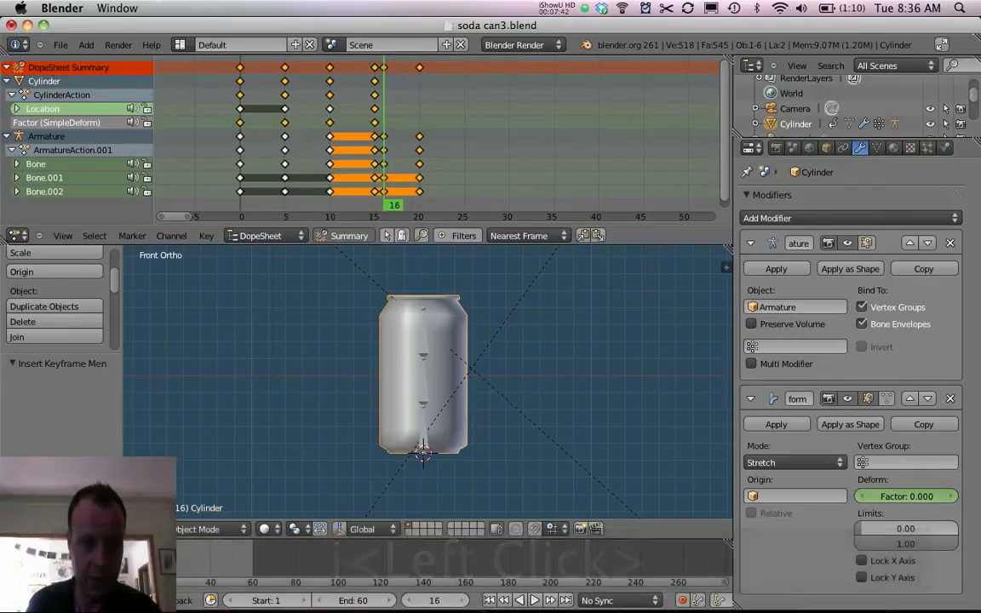
left_click_drag(909, 503, 910, 503)
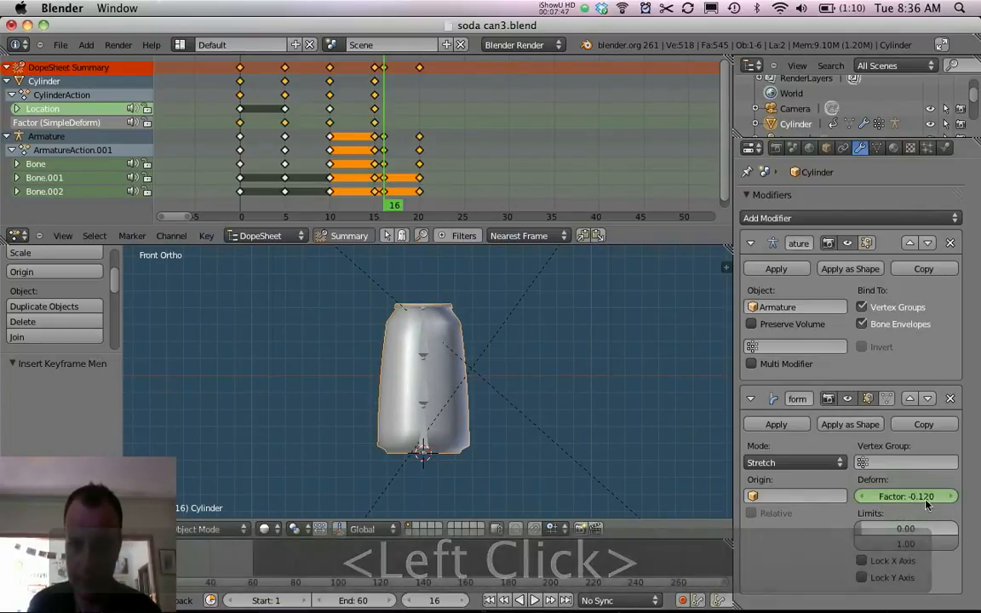
key("i")
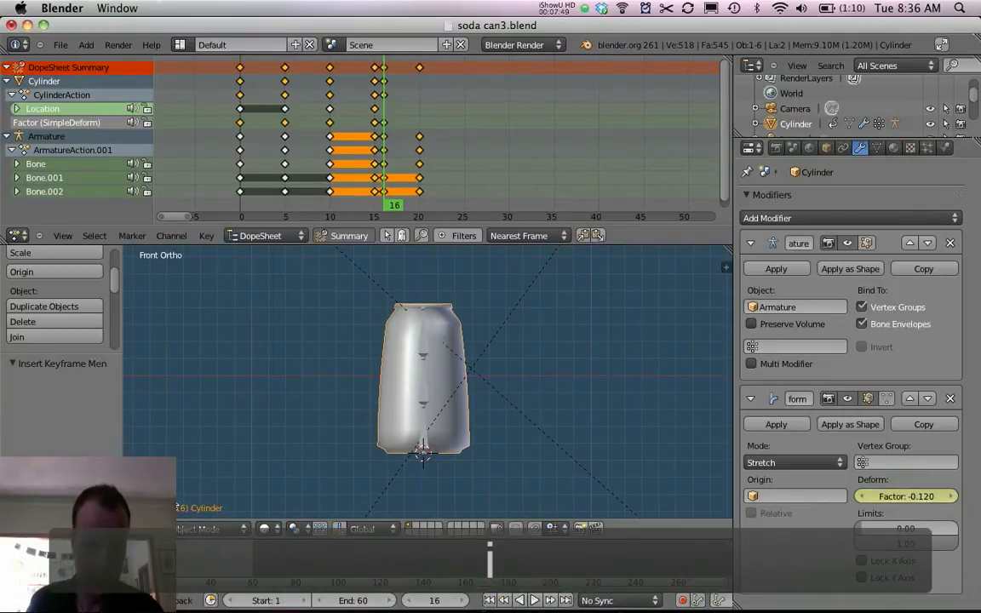
At frame 20, set the Stretch deform factor to 0 and insert a keyframe for it.
left_click(166, 560)
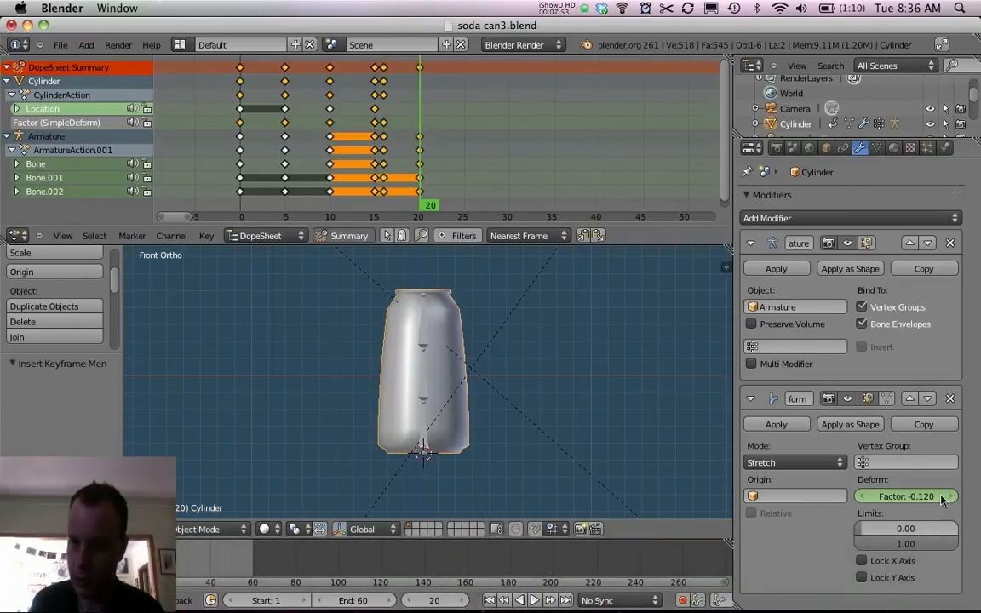
left_click(919, 496)
type("0")
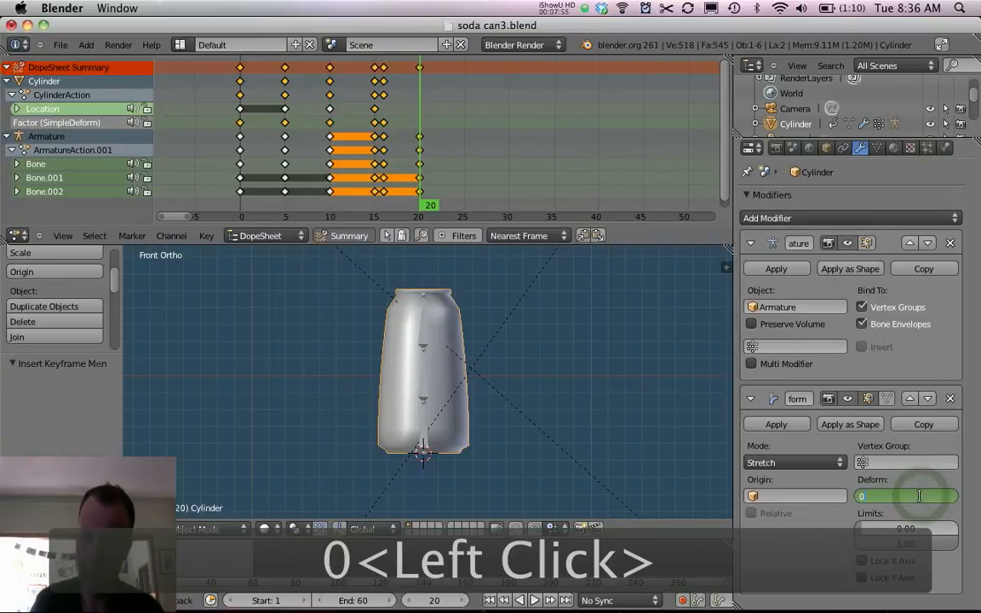
key("Return")
key("i")
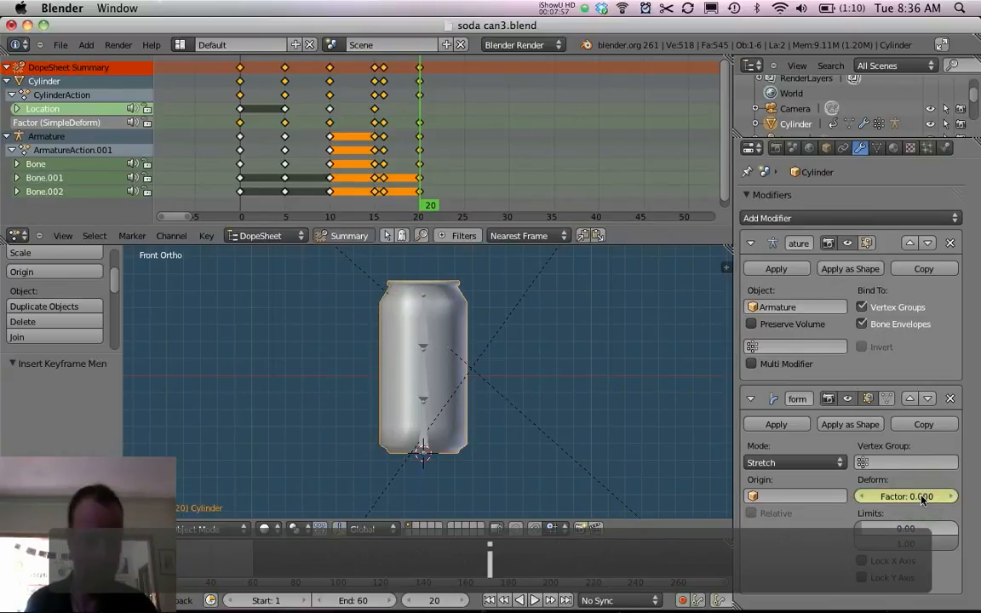
Set the end frame of the animation to 20.
left_click(360, 602)
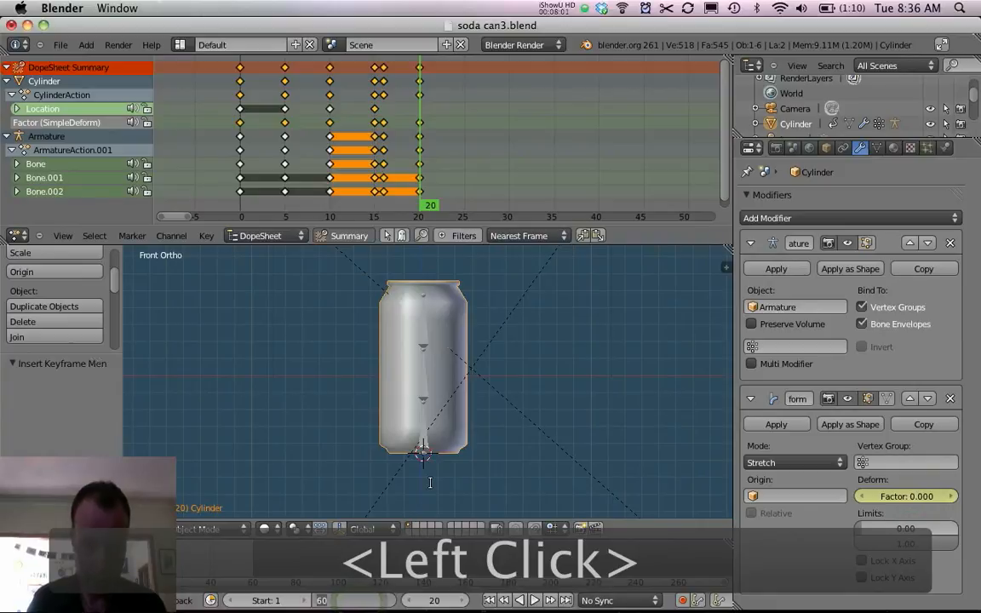
type("20")
key("Return")
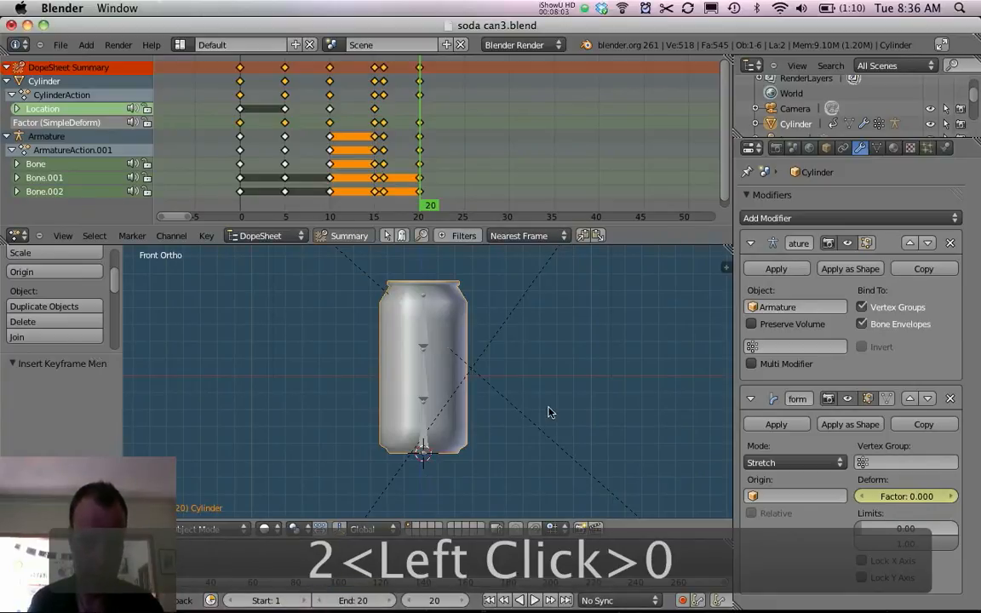
Play the can's jump animation in an angled view that shows the ground plane.
scroll(527, 398, "up", 1)
scroll(527, 398, "down", 3)
middle_click_drag(515, 393, 501, 417)
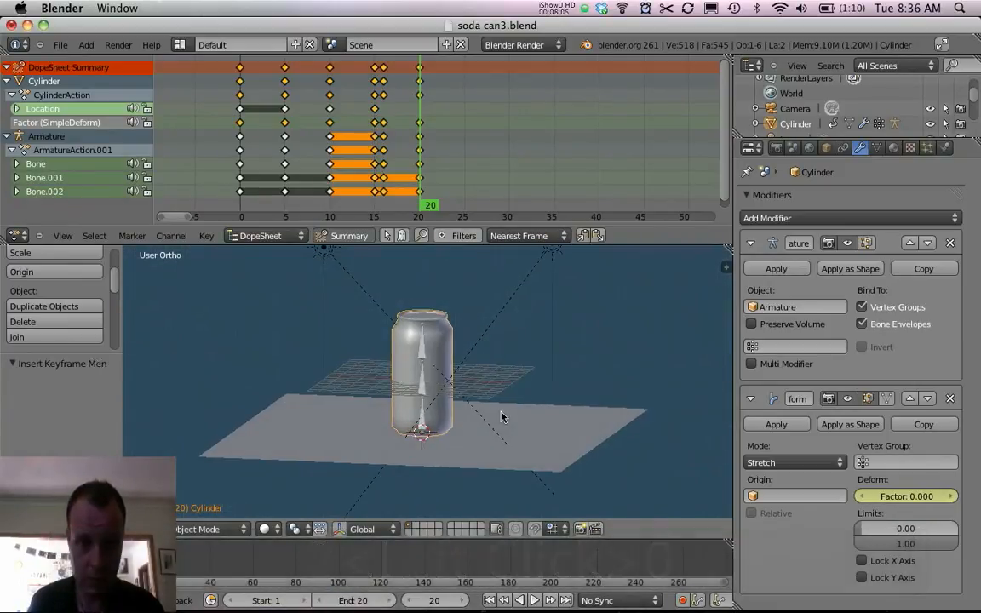
key("alt+a")
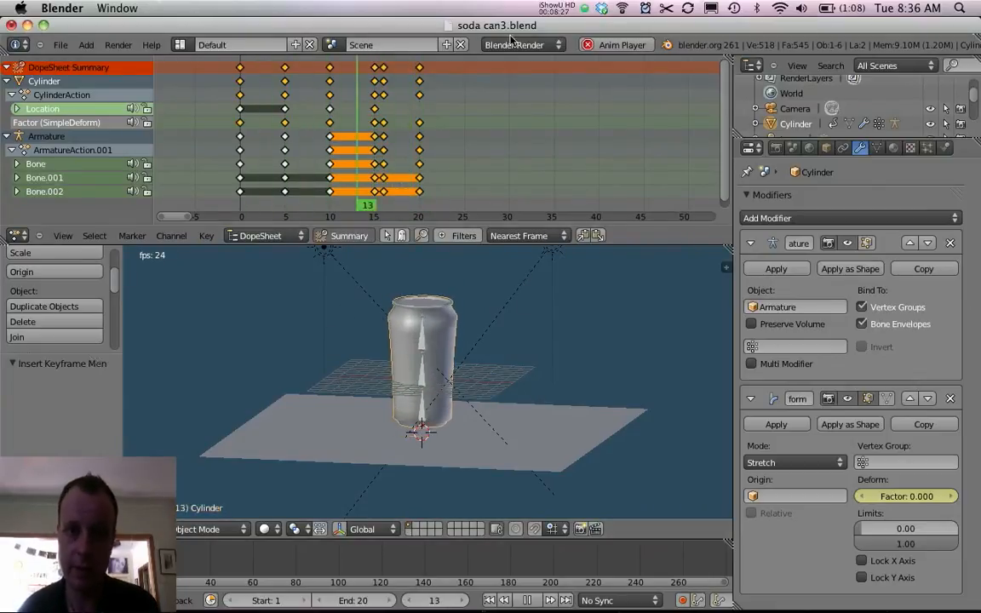
left_click(563, 11)
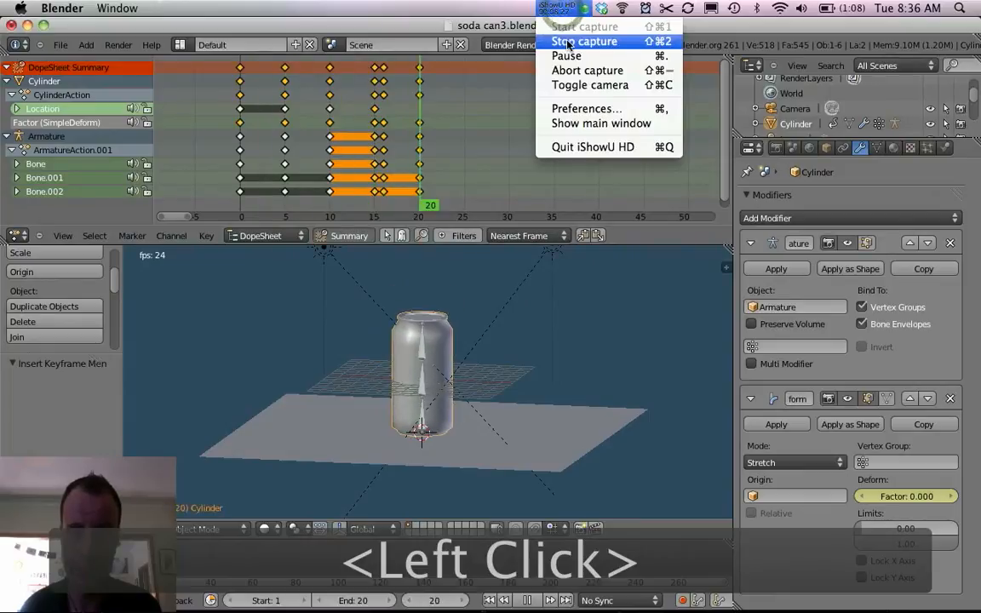